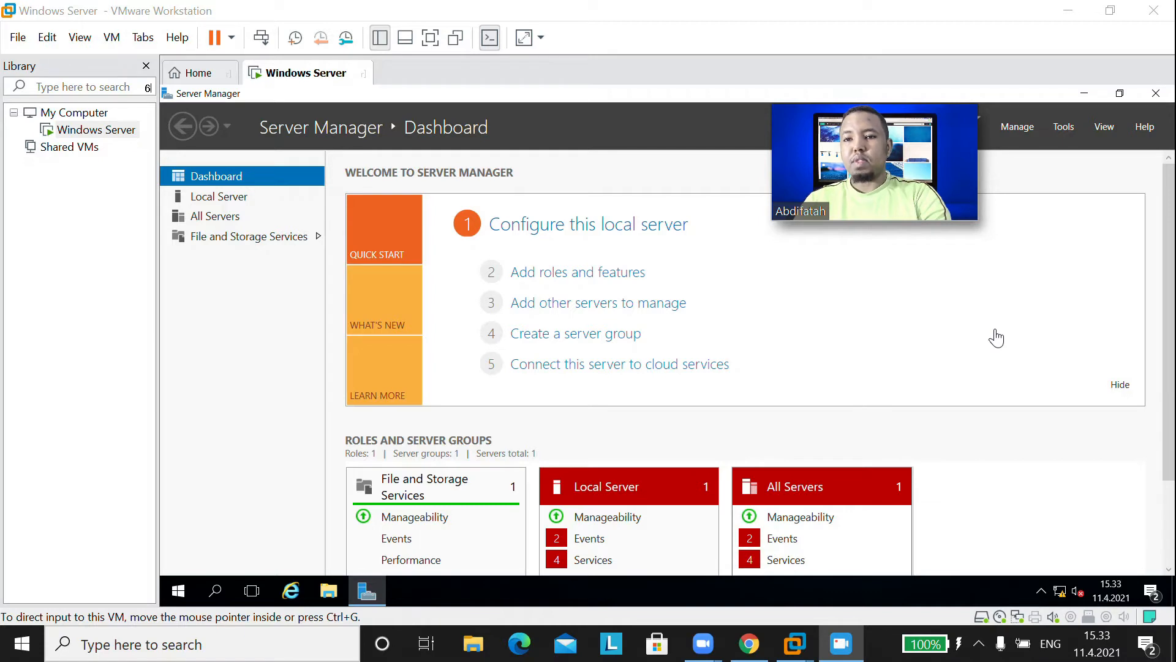
- Start Add Roles and Features with role-based install on the local server, and tick Hyper-V
click(1011, 130)
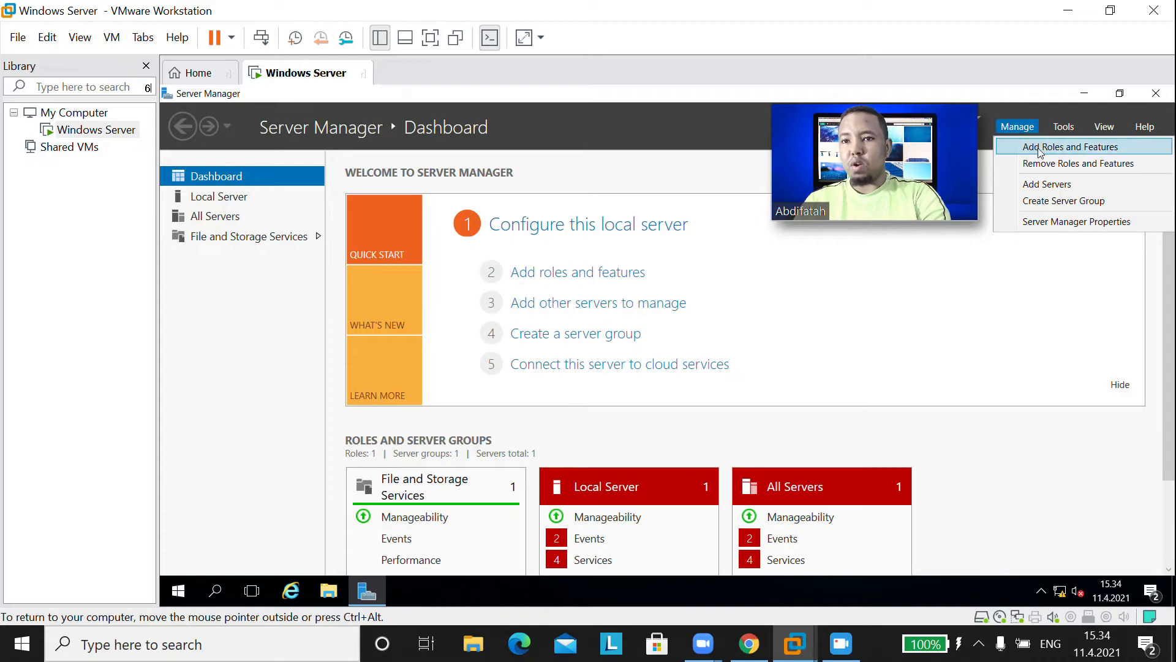
click(1039, 149)
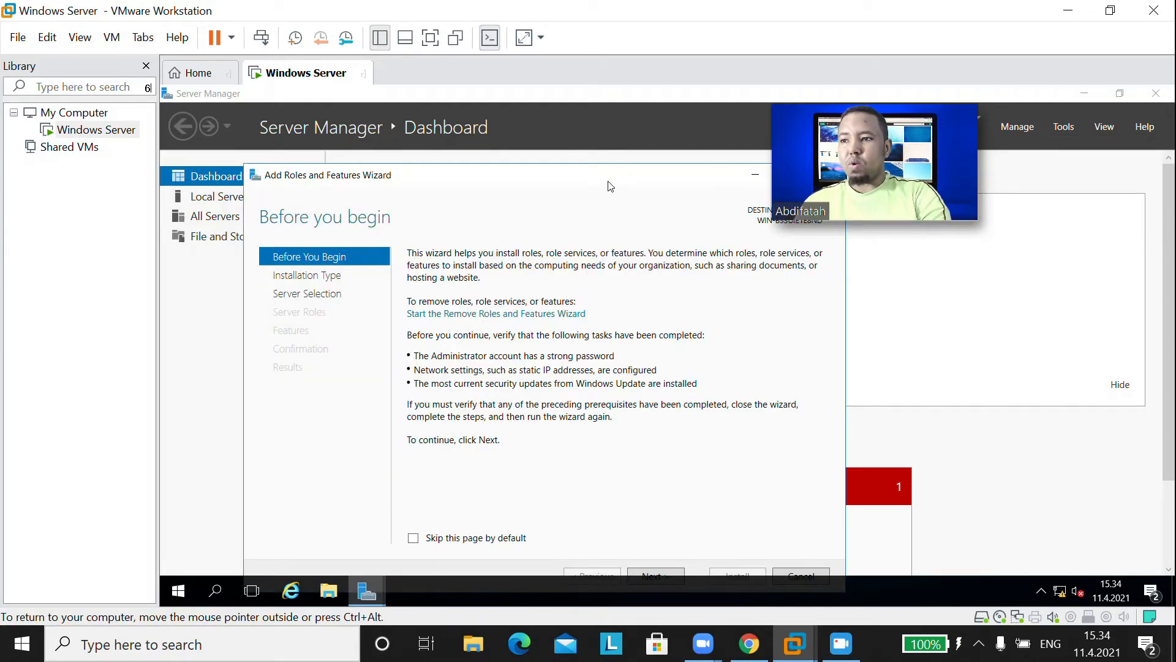
drag(613, 177, 630, 151)
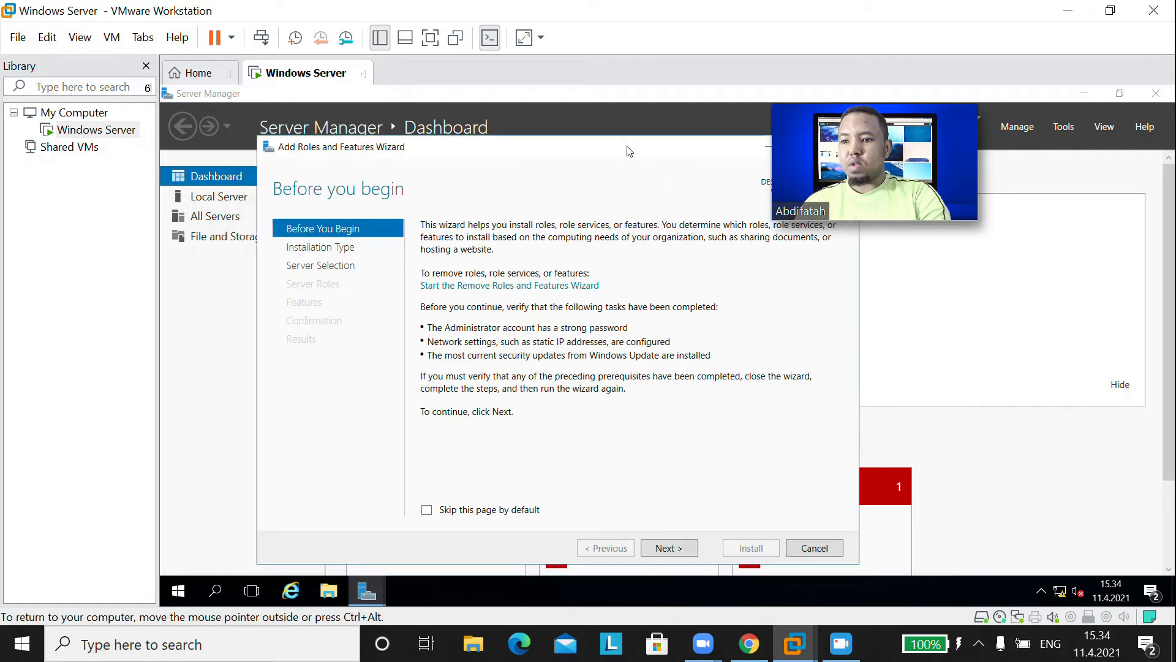
click(668, 551)
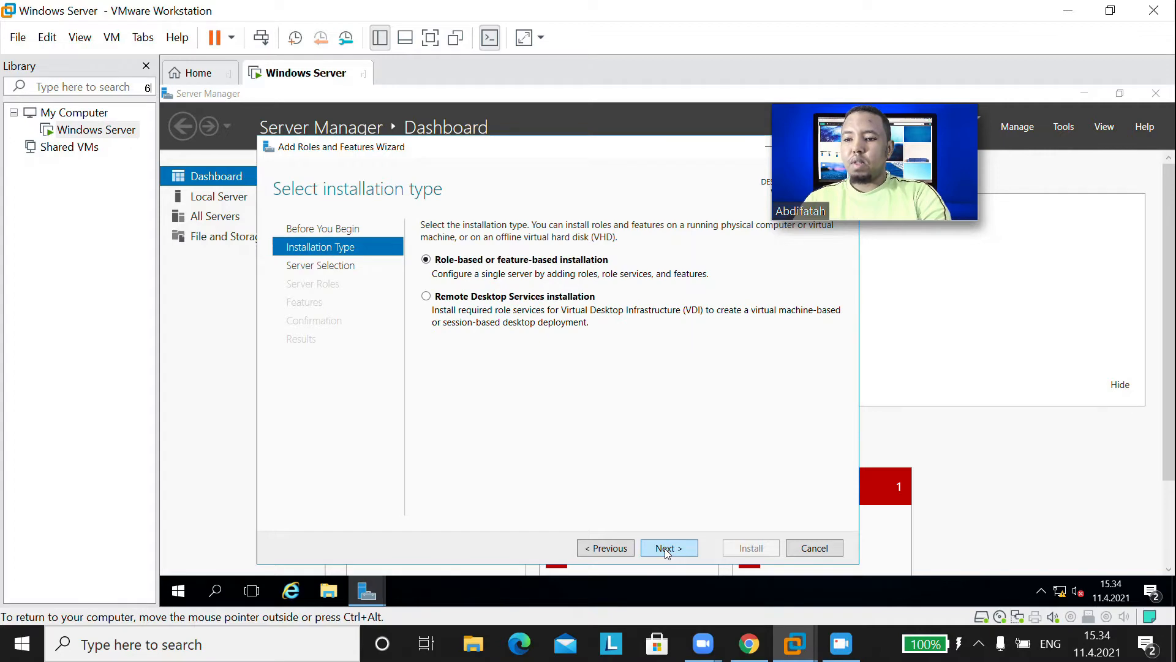
click(668, 551)
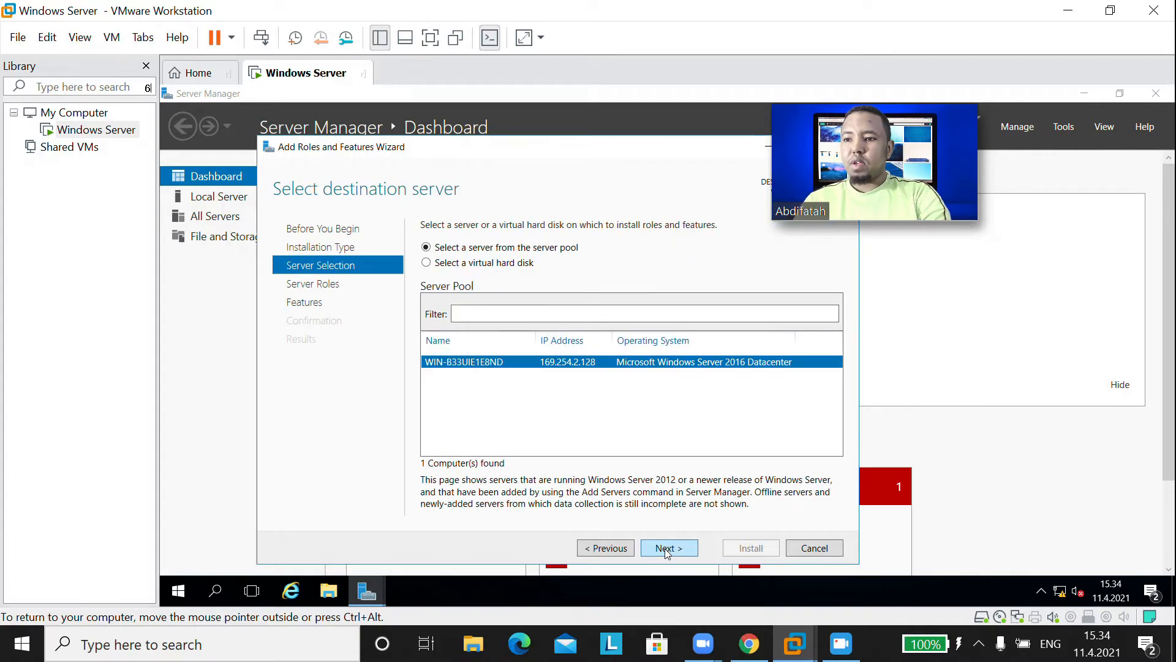
click(667, 551)
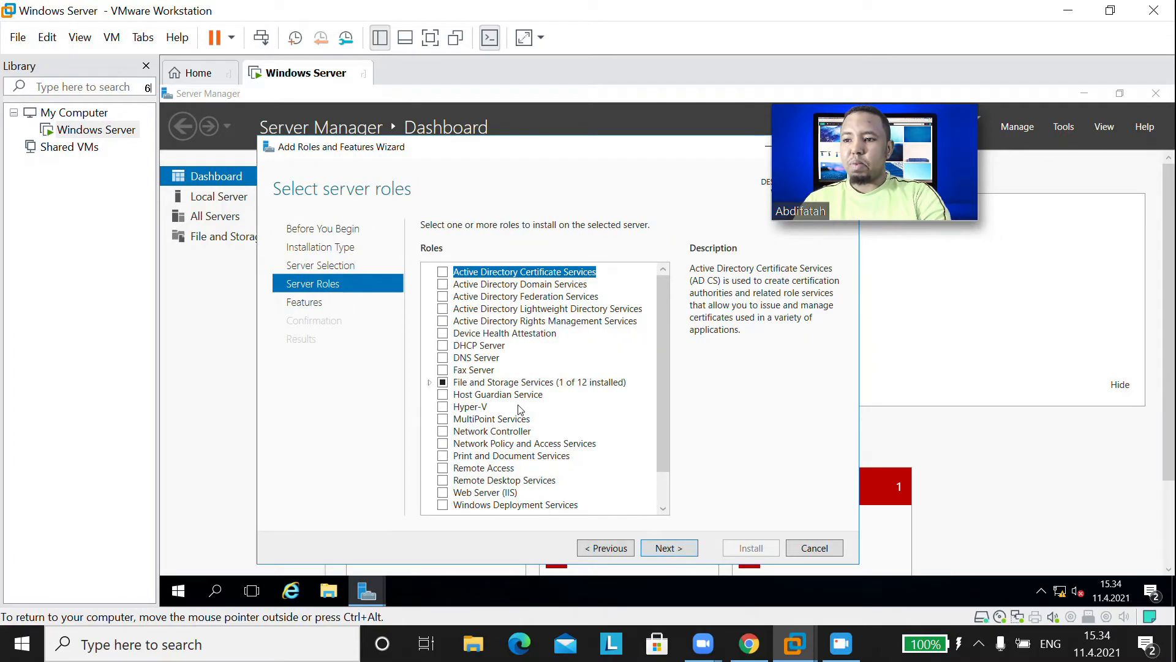
click(442, 407)
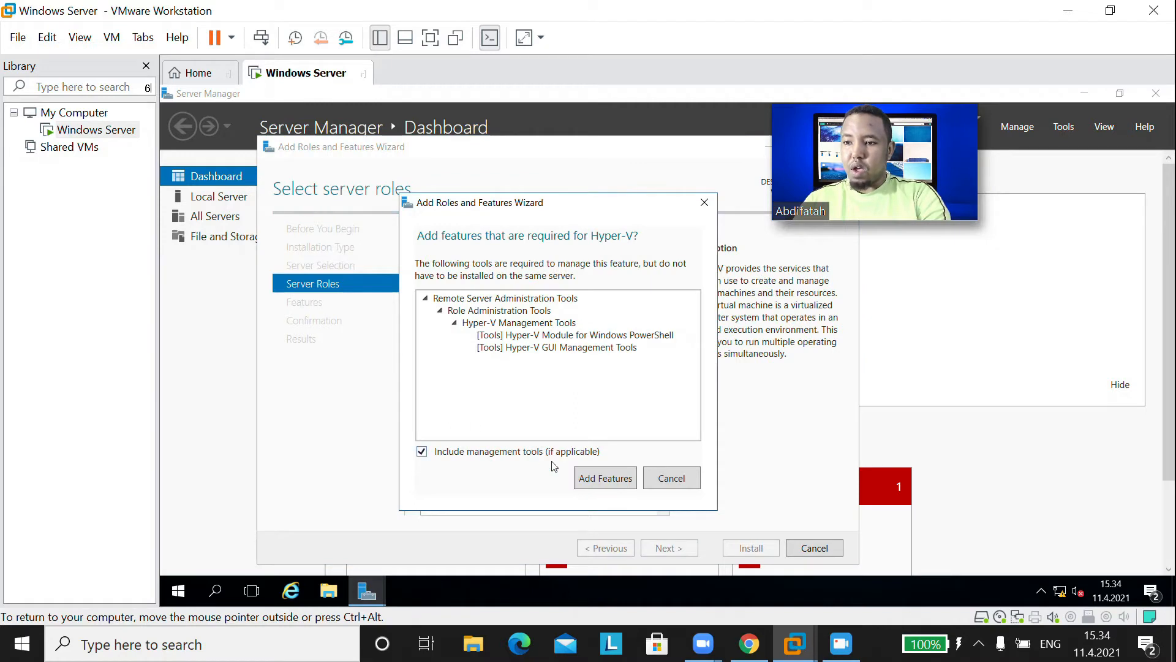
- Add Hyper-V's required management tools, hit the missing-virtualization error, and open the VM menu
click(585, 479)
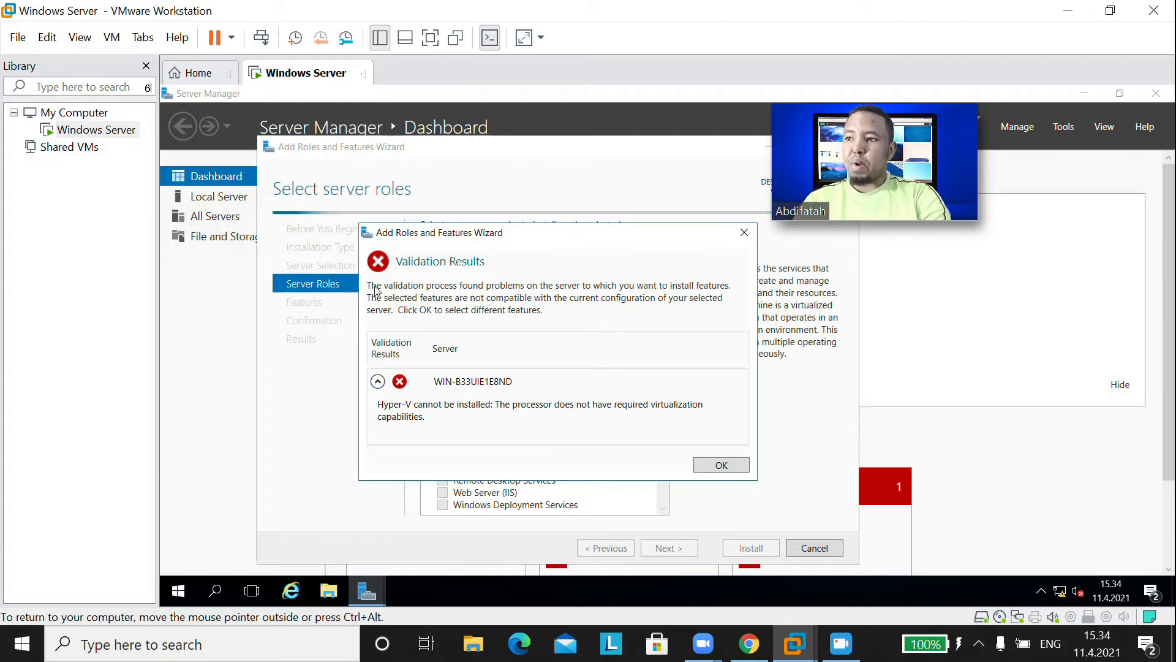
click(113, 40)
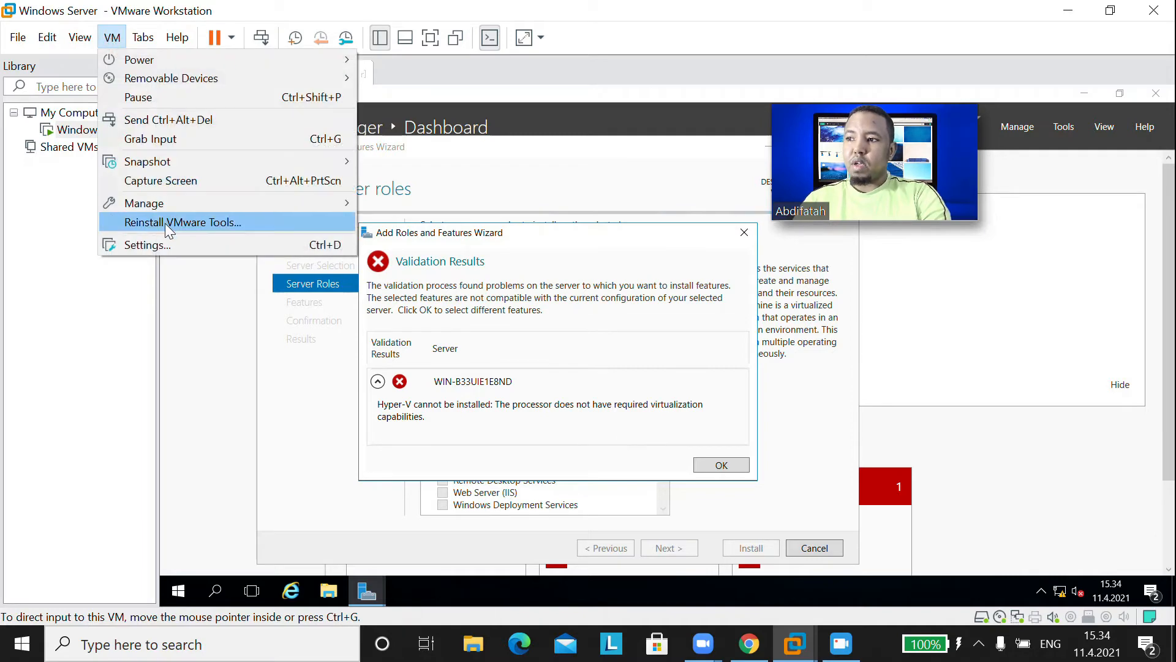
click(167, 245)
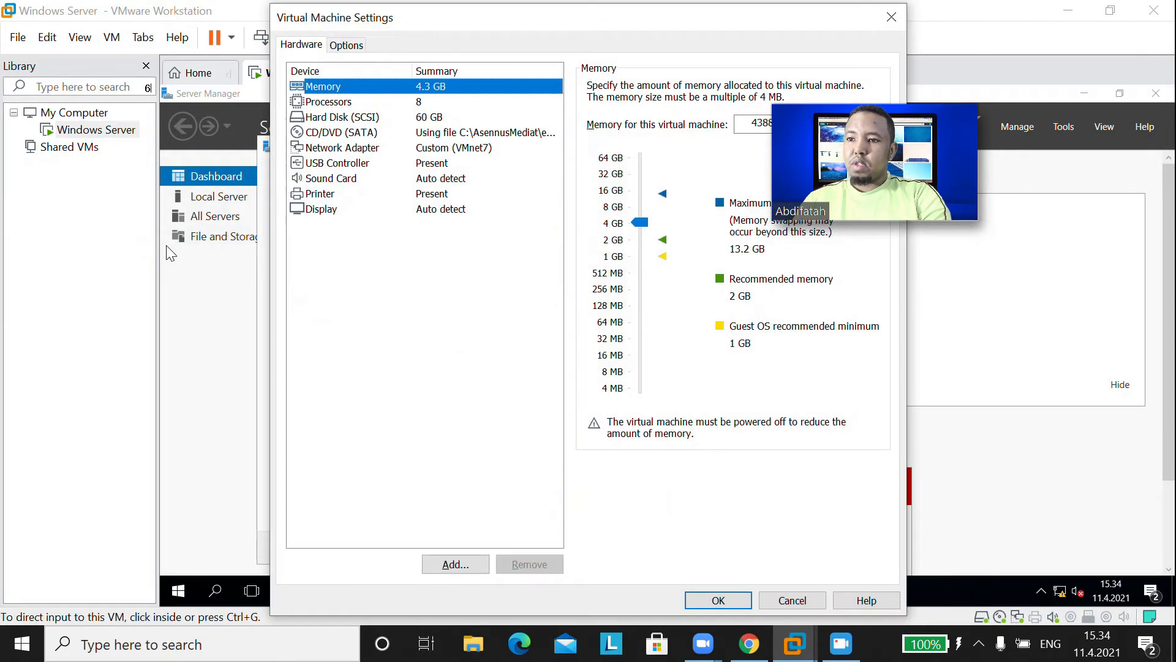
click(326, 103)
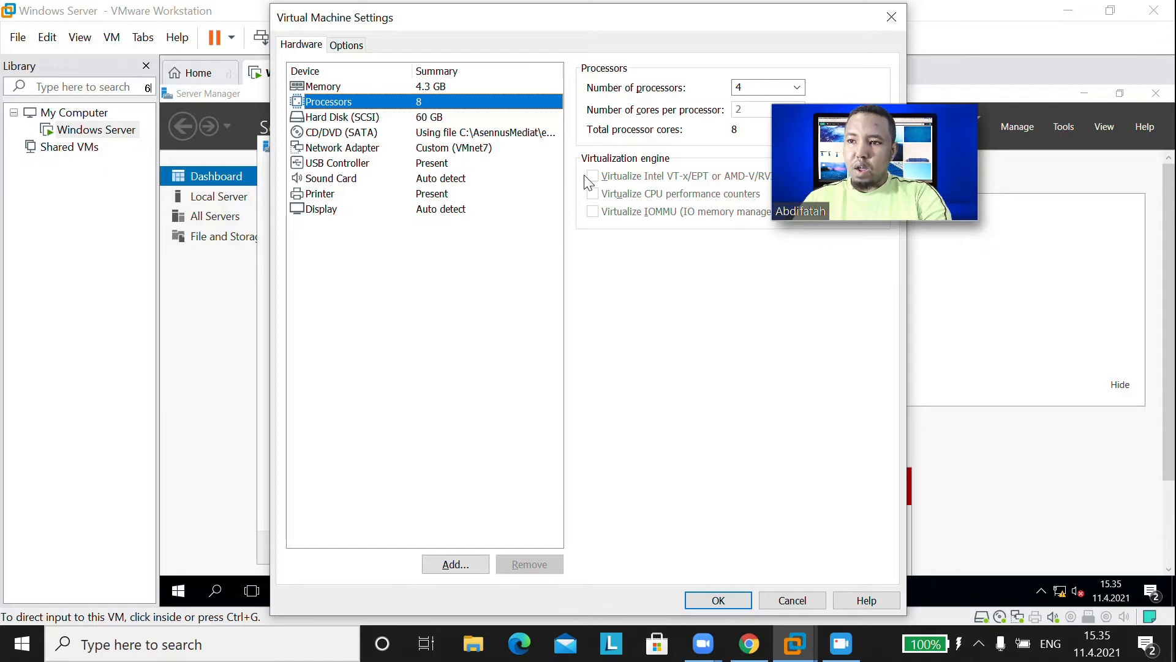
click(732, 600)
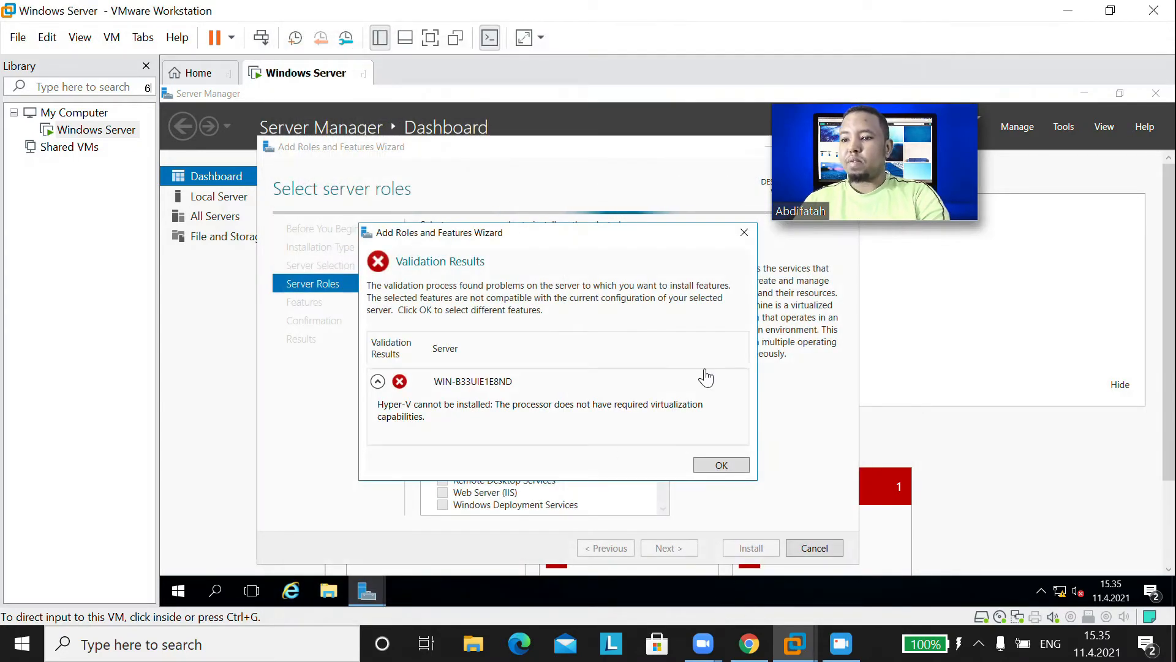
click(301, 73)
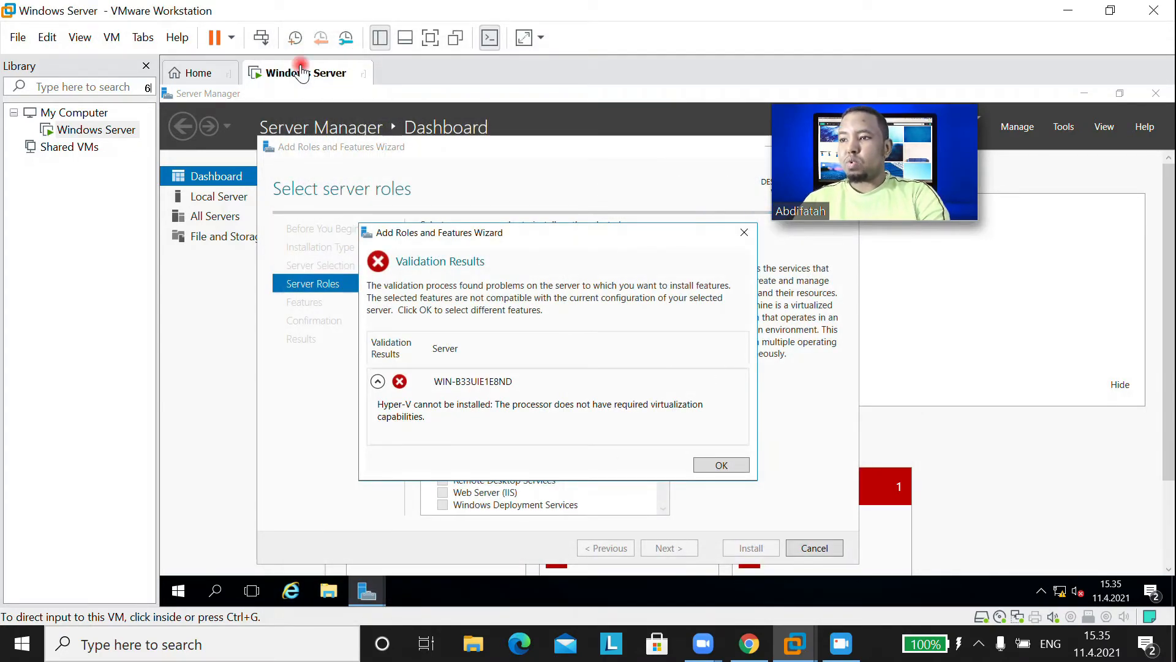
- Shut down the Windows Server guest from the tab's Power menu
right_click(301, 73)
click(332, 99)
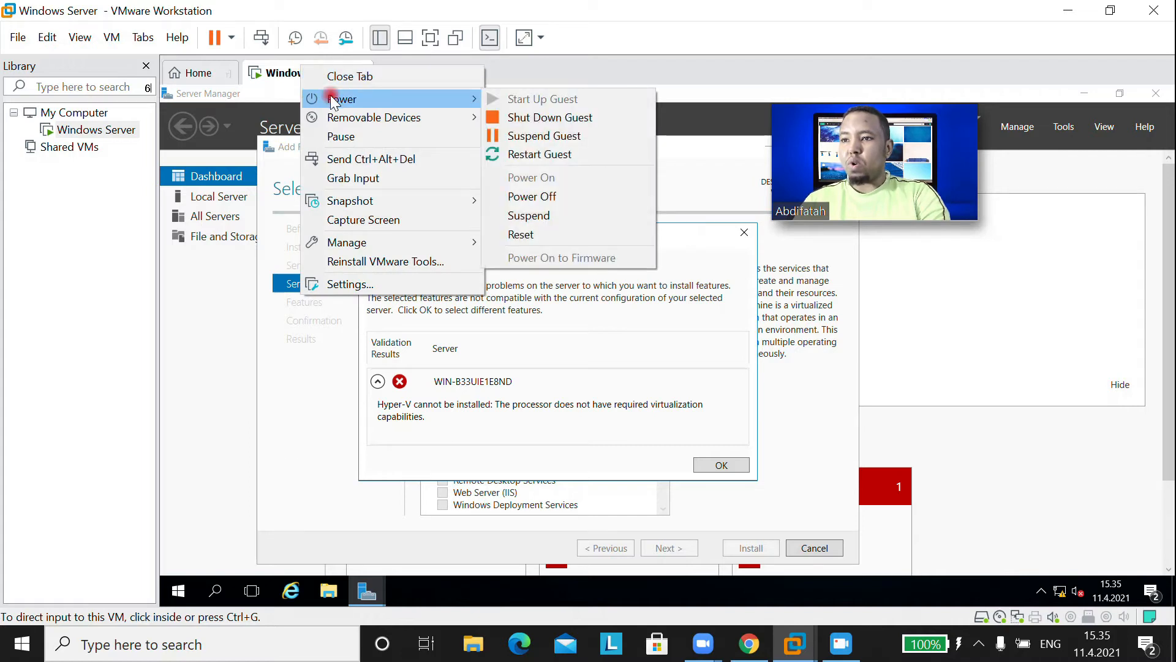
click(545, 120)
click(611, 355)
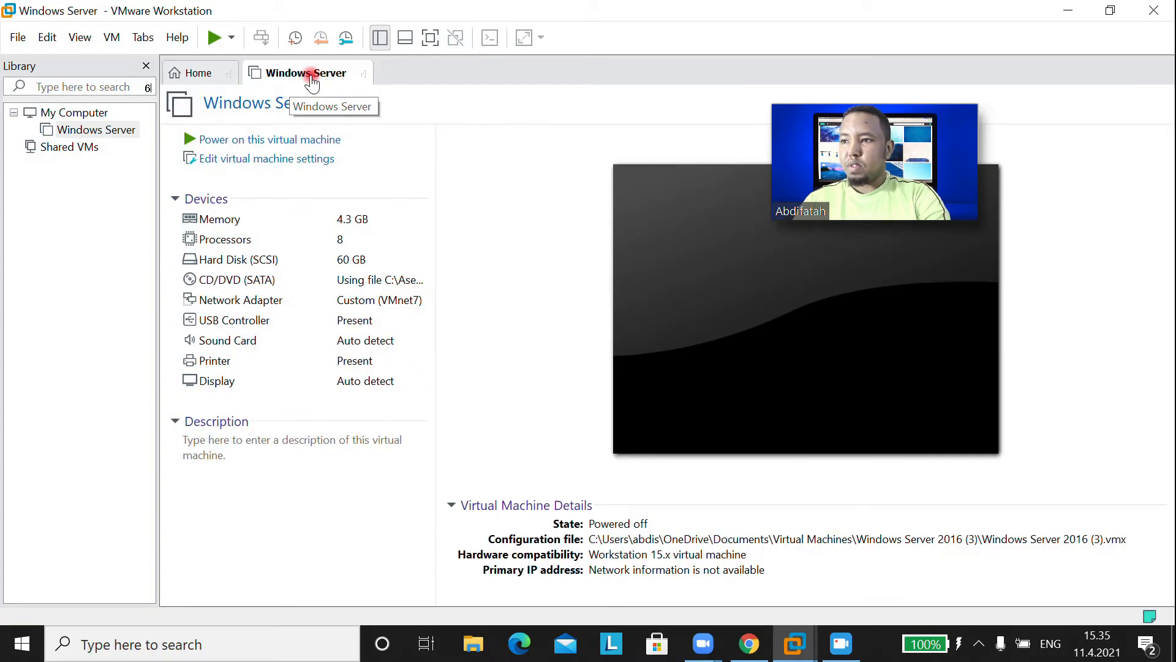
- Enable Virtualize Intel VT-x/EPT in the VM's Processors settings and save
right_click(313, 82)
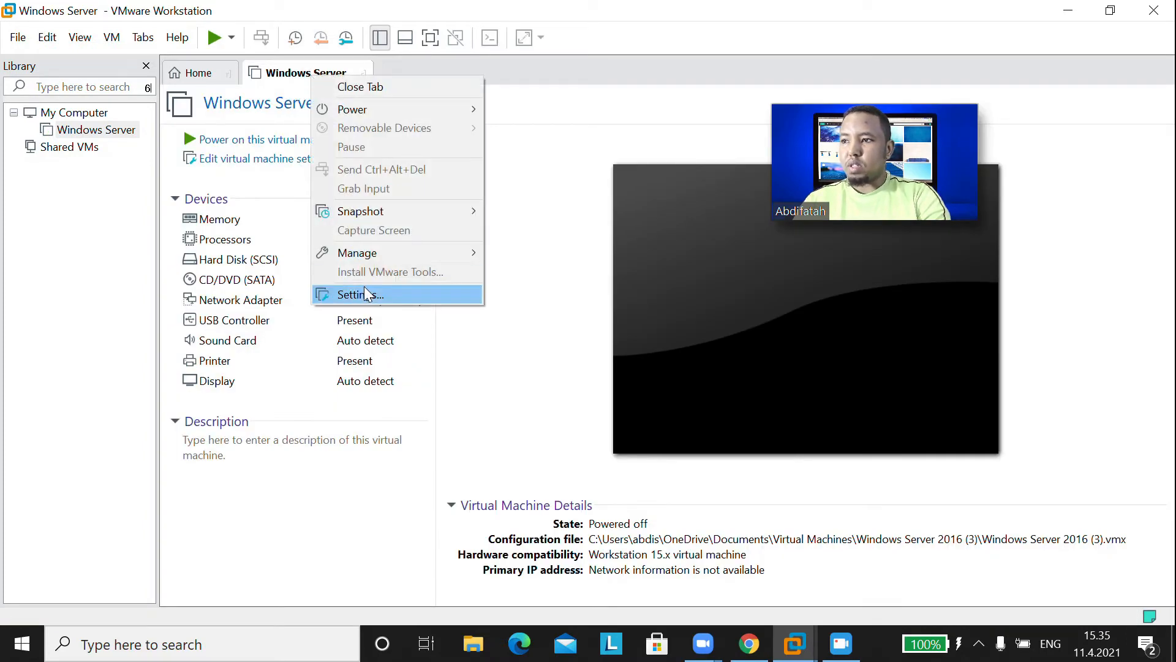
click(116, 42)
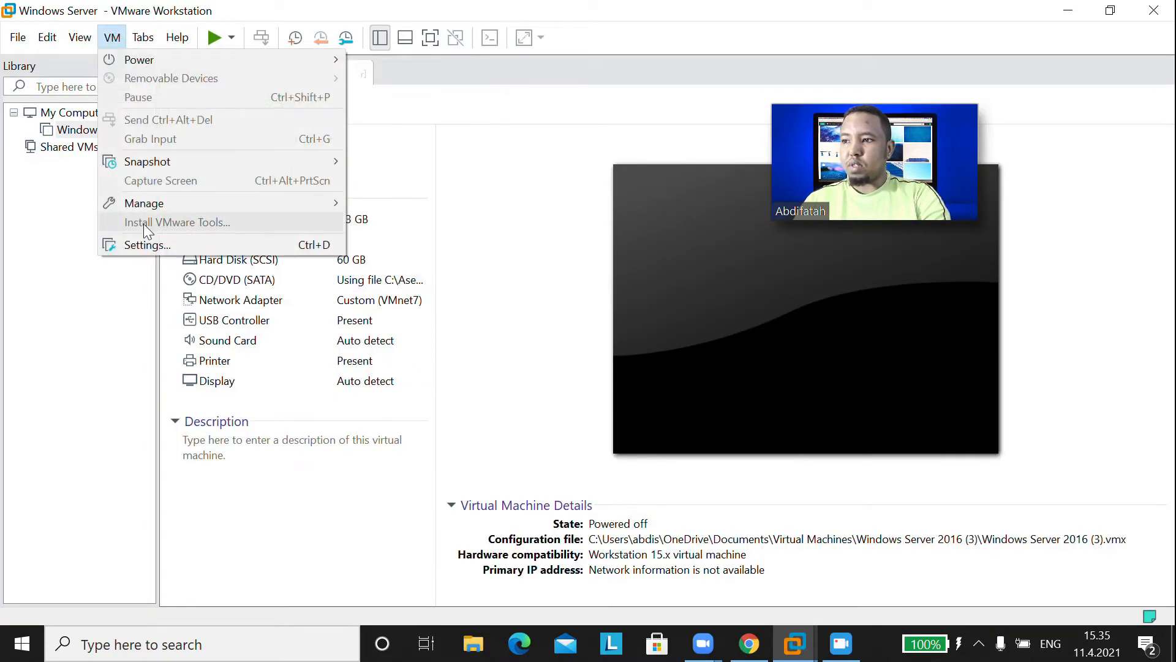
click(422, 72)
right_click(303, 77)
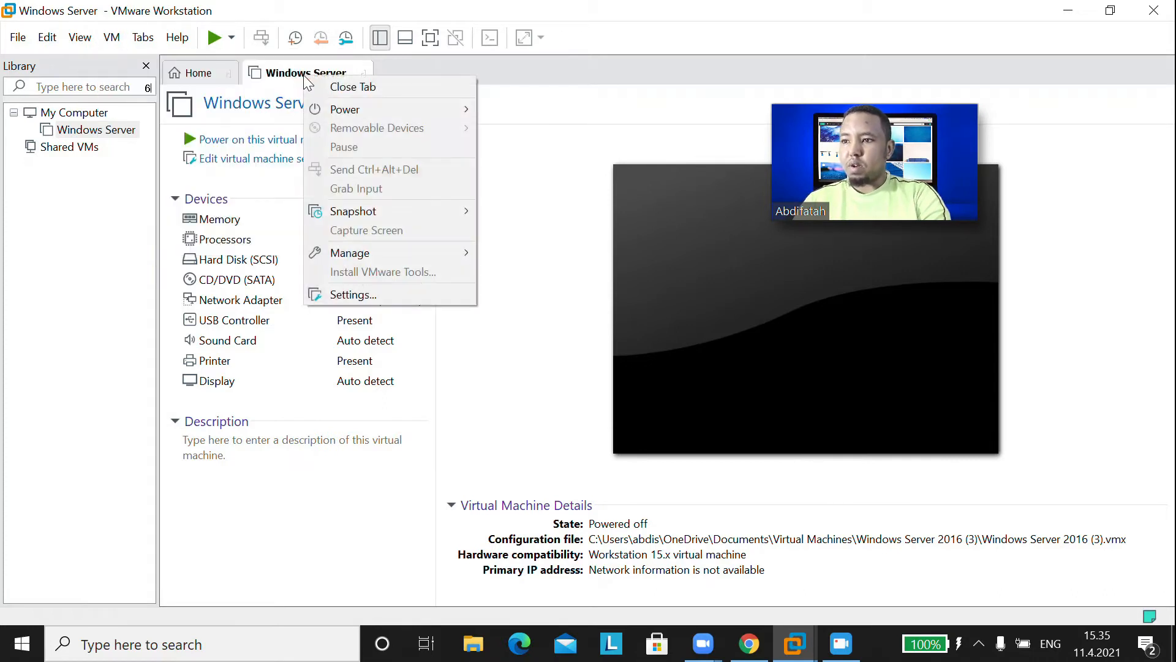
click(346, 296)
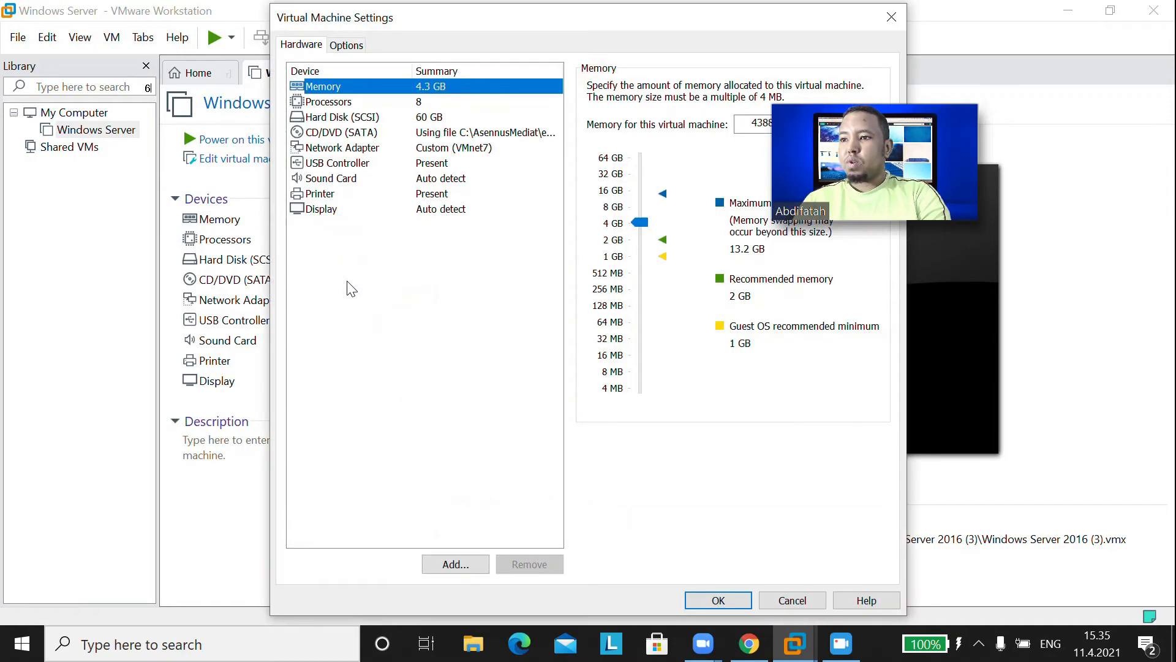
click(332, 102)
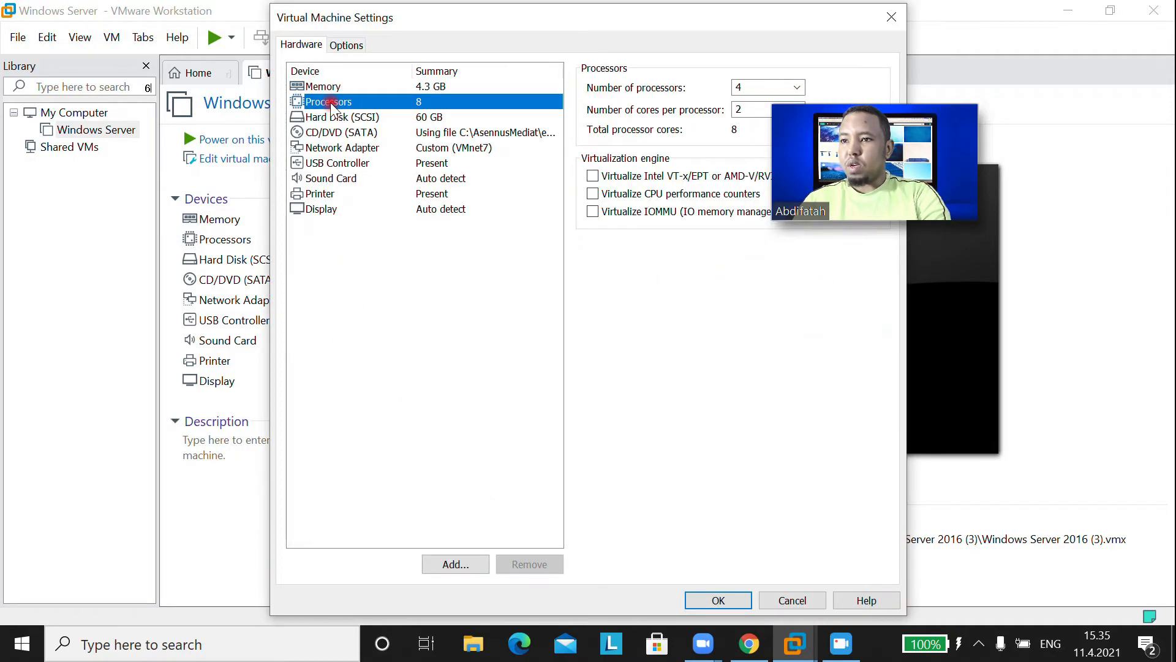
click(592, 177)
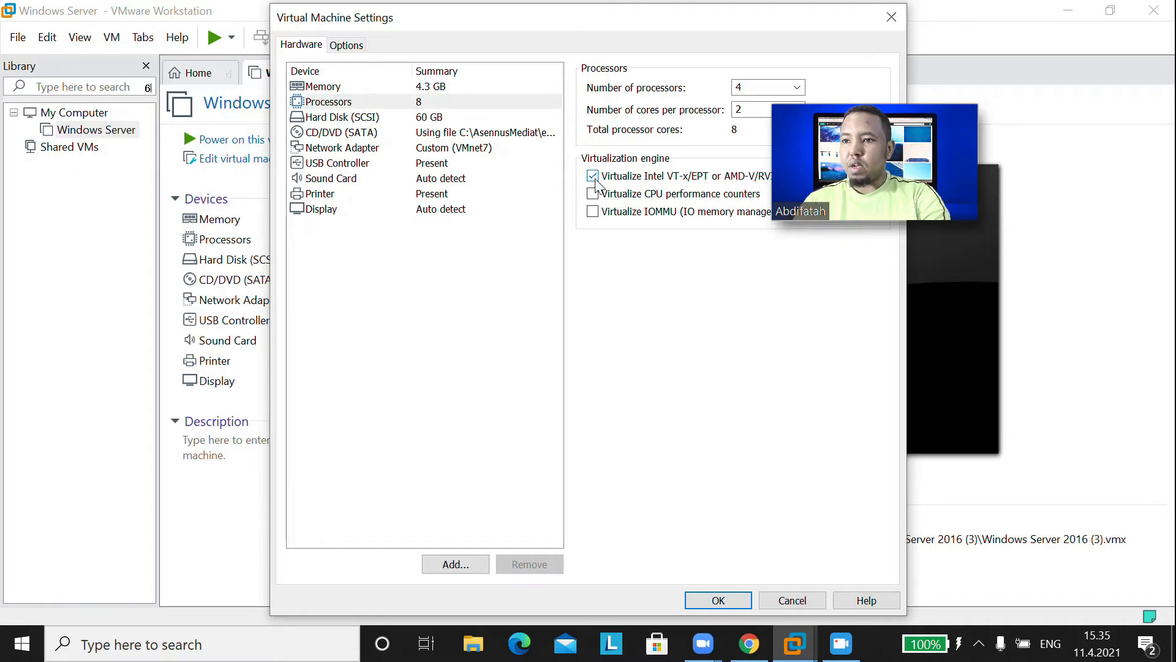
click(725, 604)
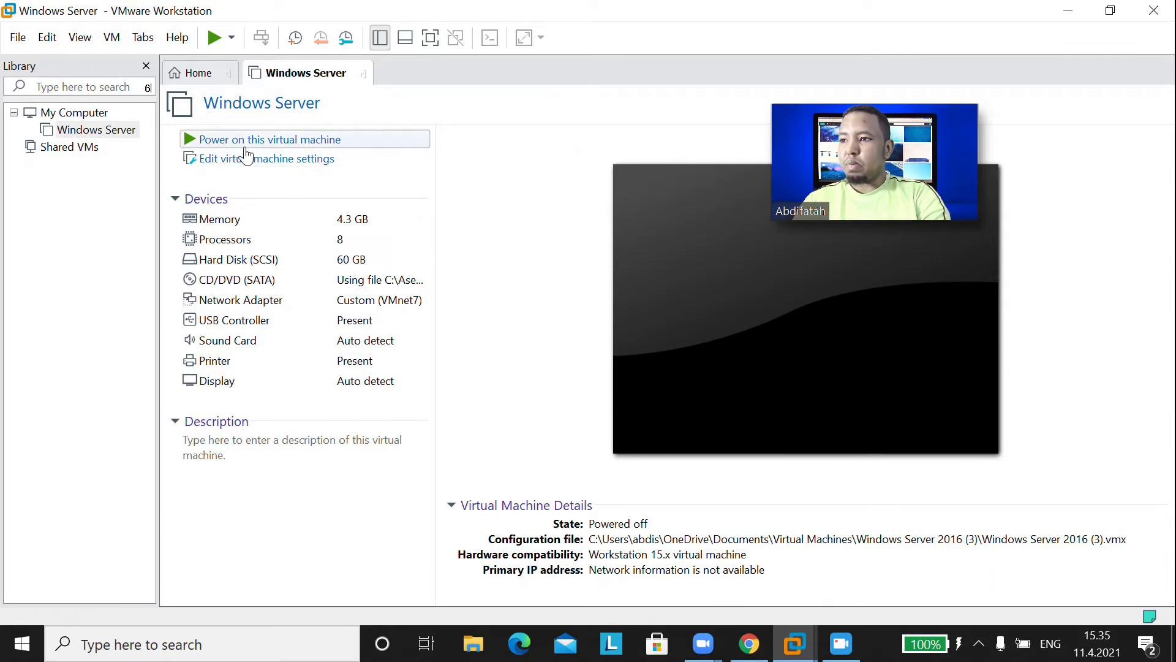
- Power on the Windows Server VM and sign in as Administrator with the account password
click(268, 140)
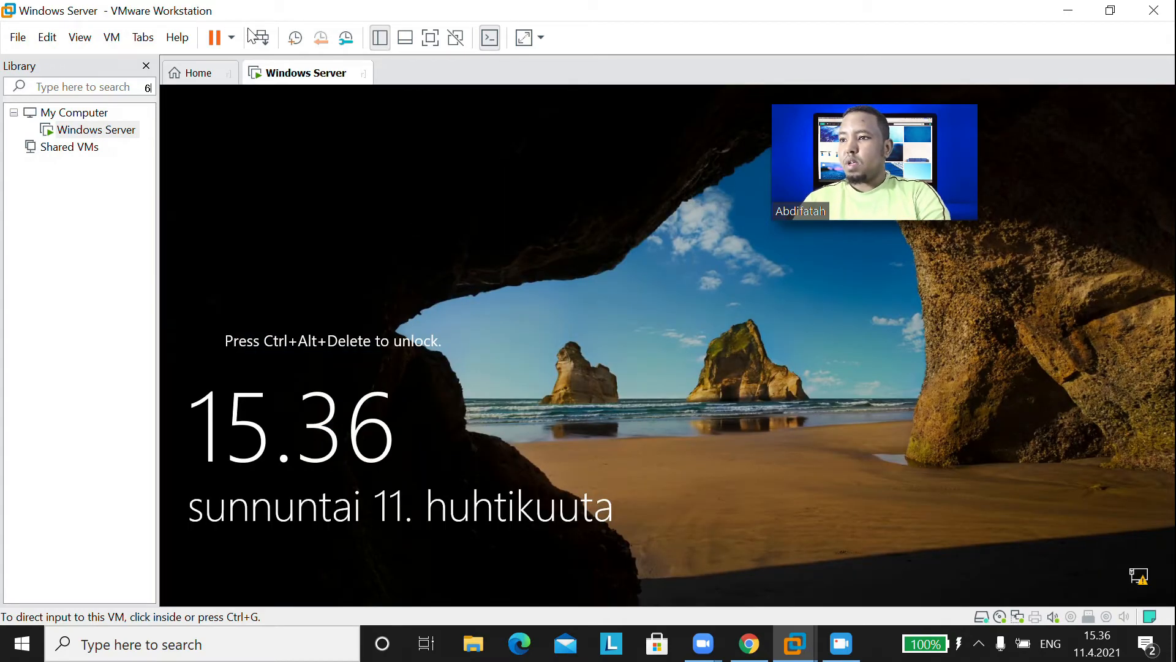
click(262, 38)
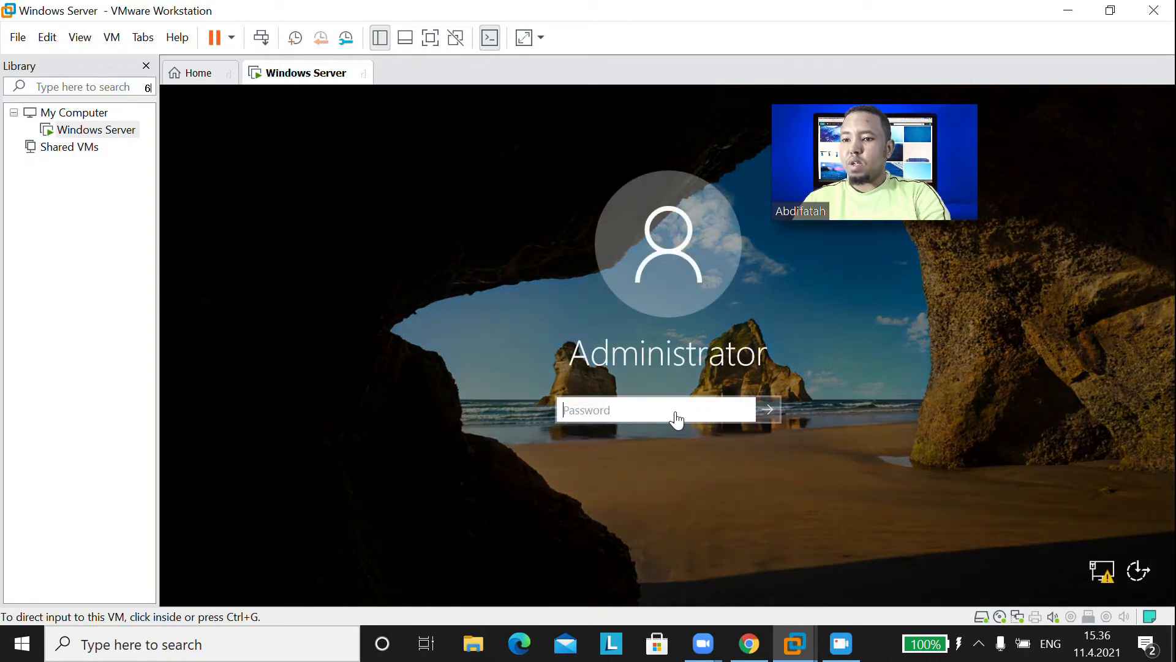
click(676, 414)
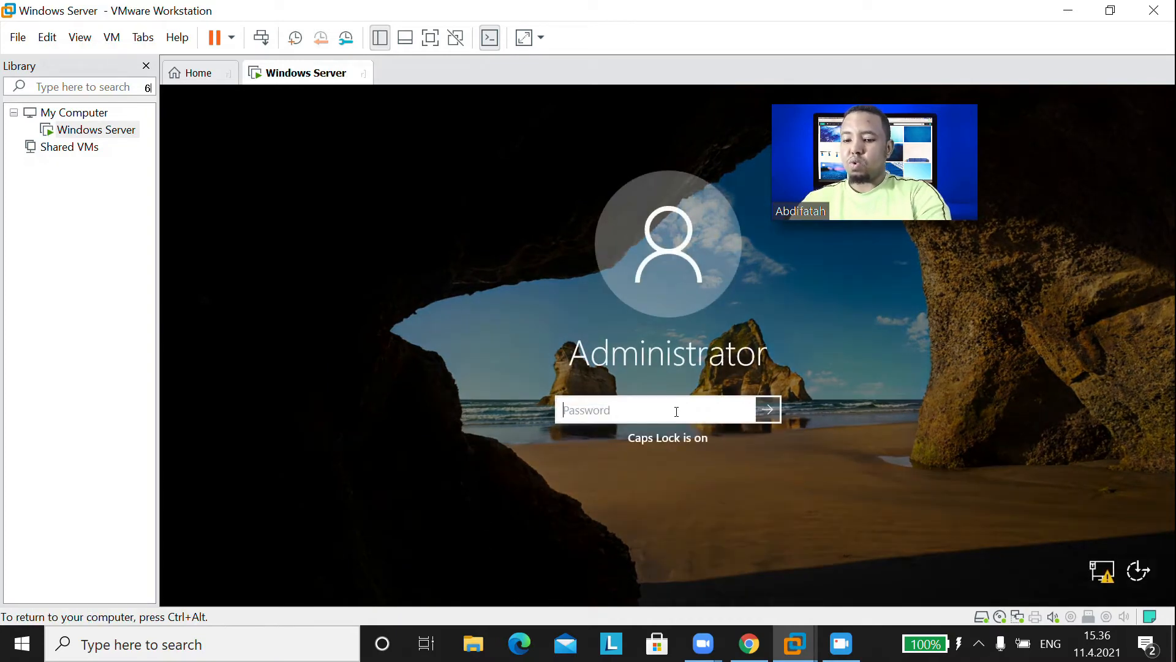
text(Pa$$w0rd)
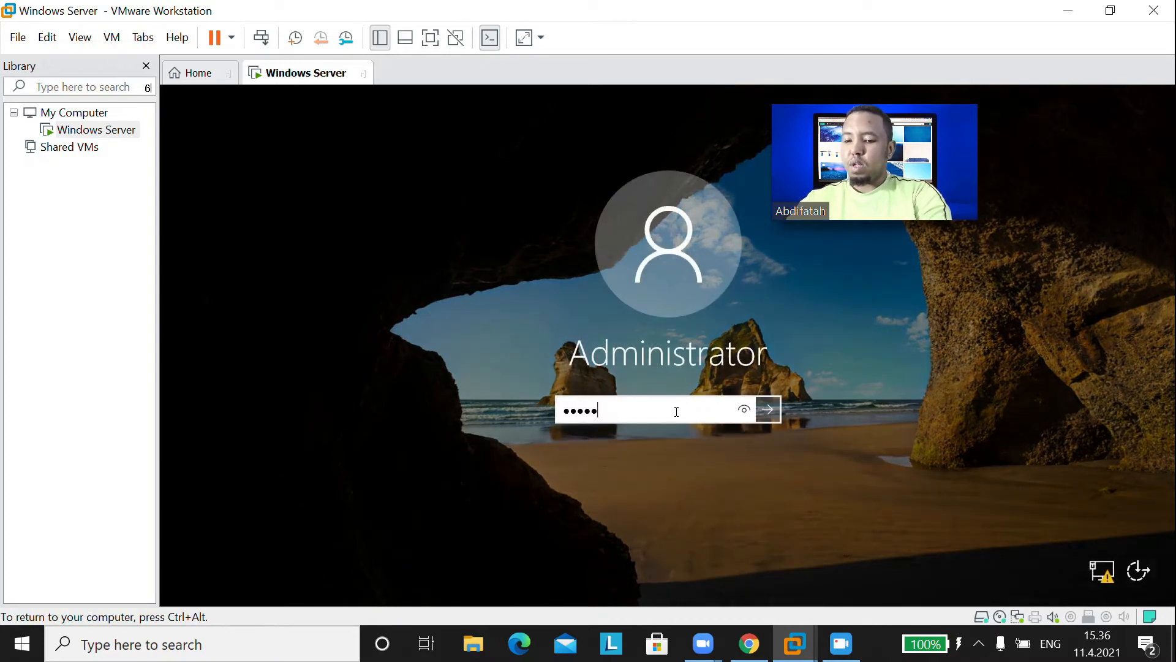
key(Return)
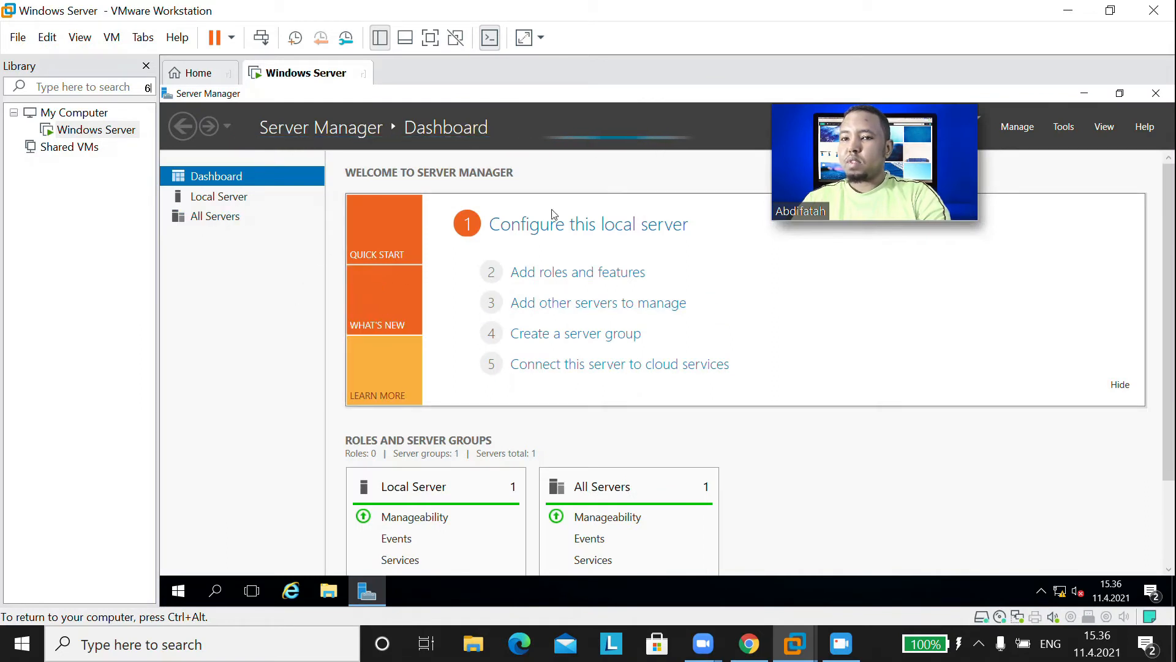
- Reopen Add Roles and Features and keep role-based installation on the local server
click(1021, 127)
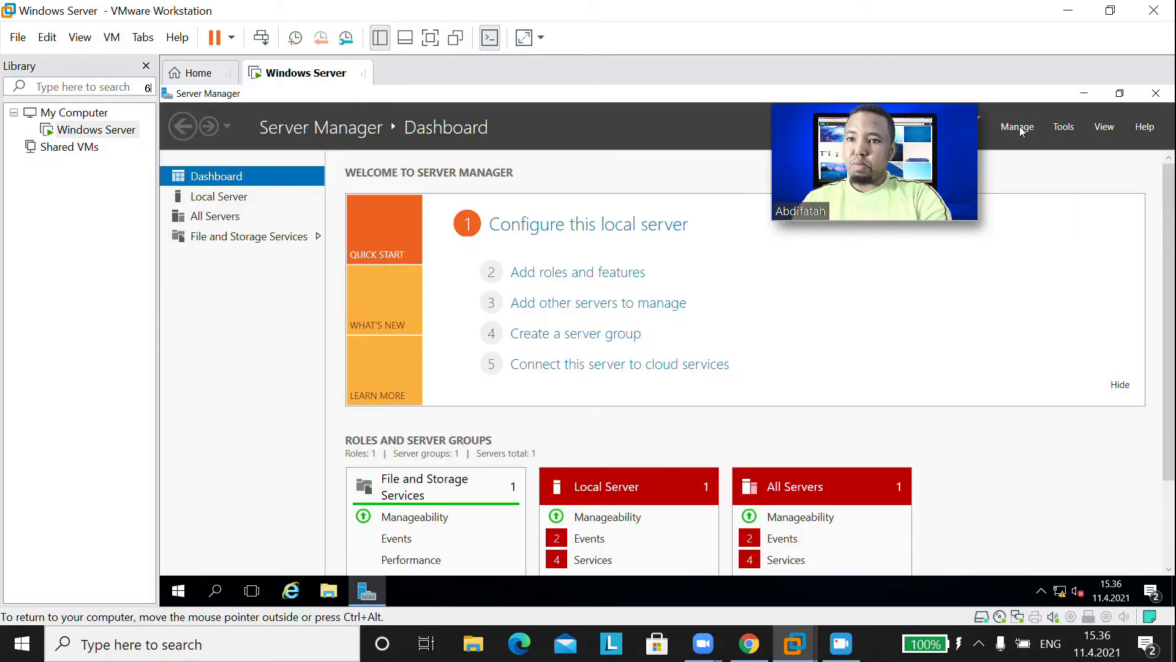
click(1021, 126)
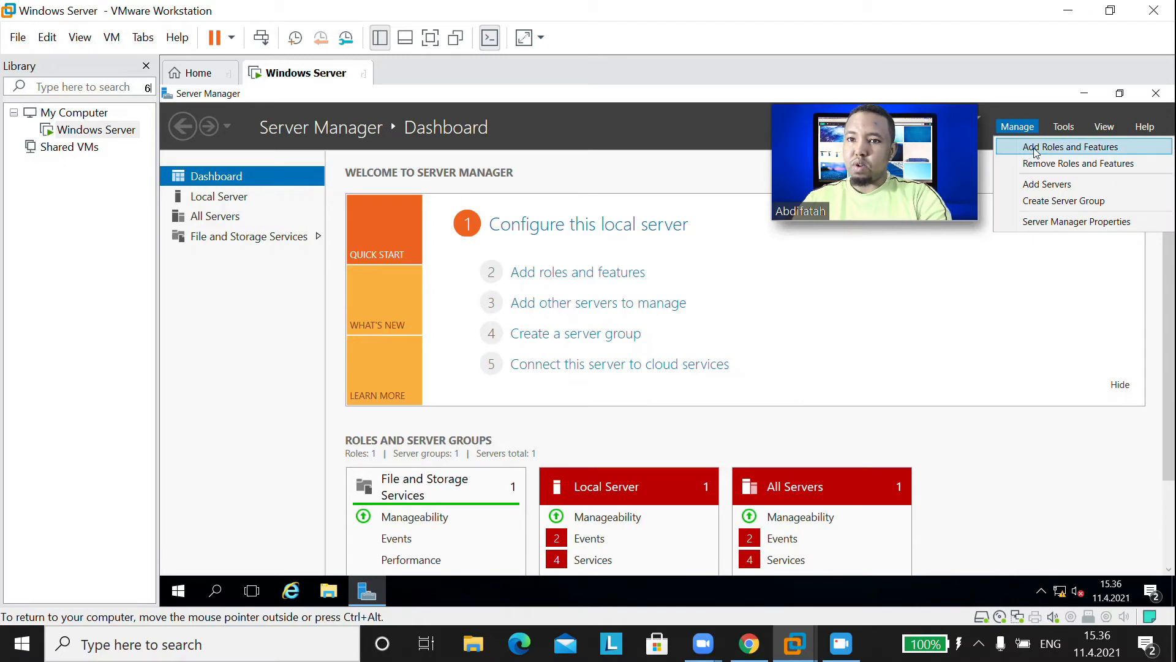
click(1036, 149)
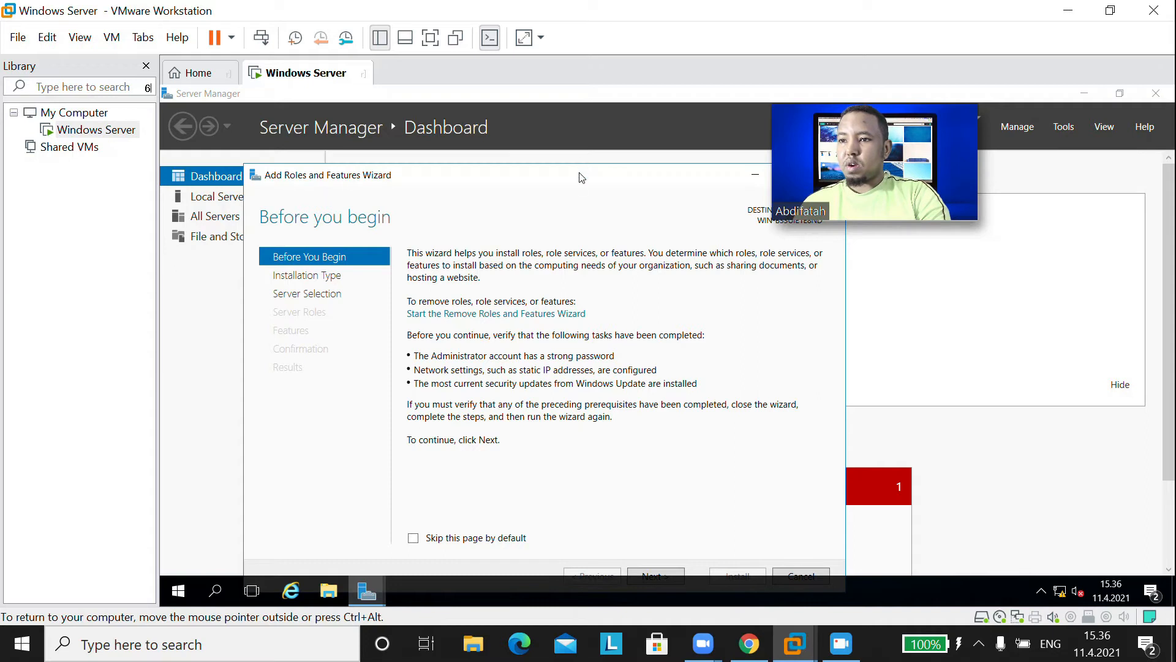
drag(580, 185, 586, 166)
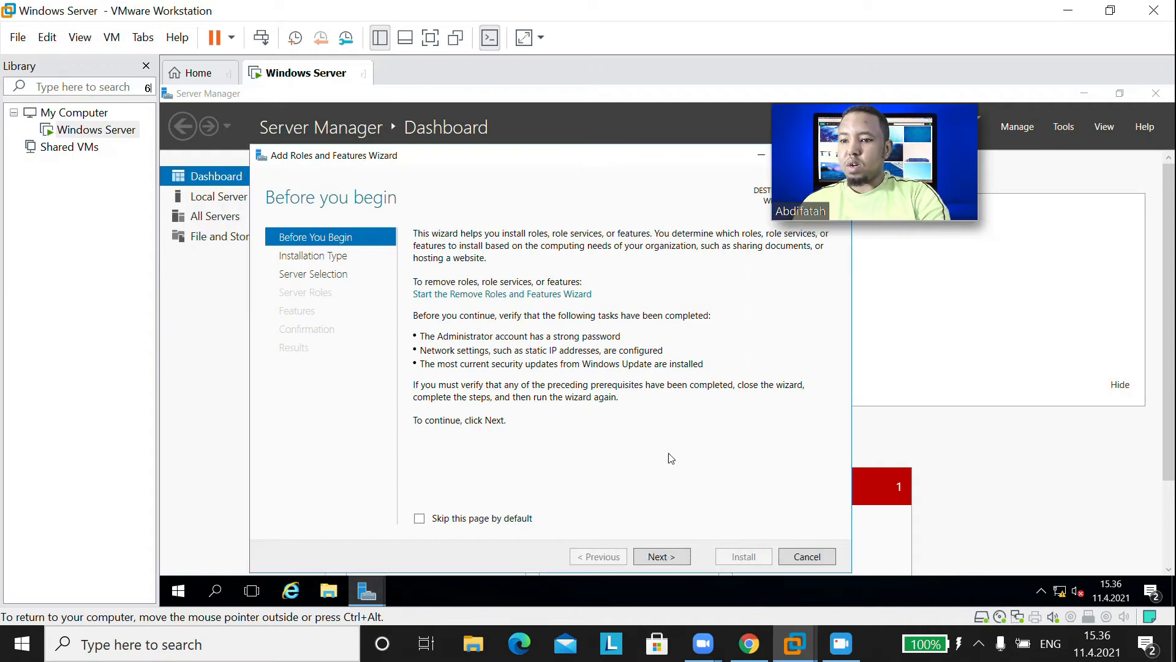
click(663, 557)
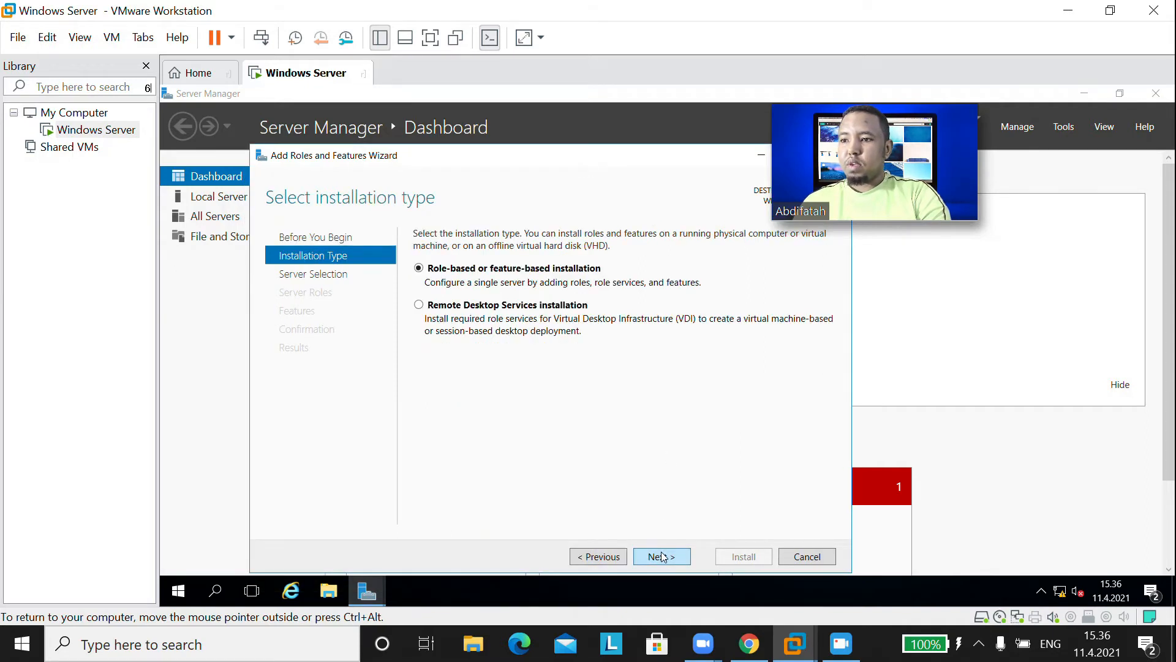
click(662, 557)
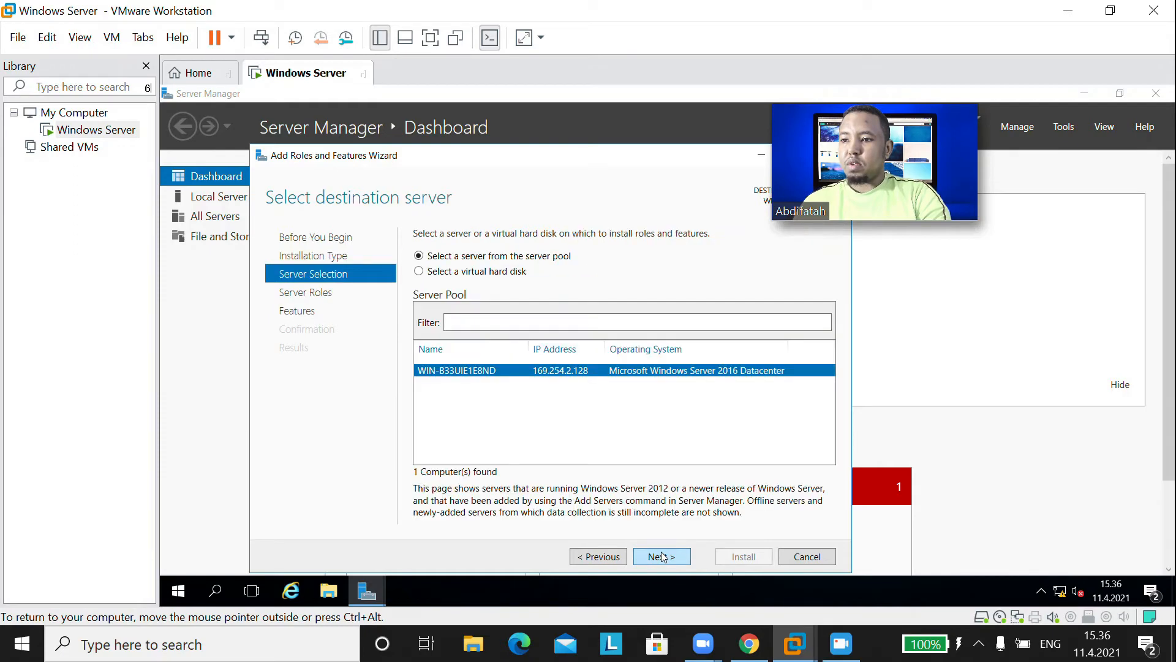
click(662, 557)
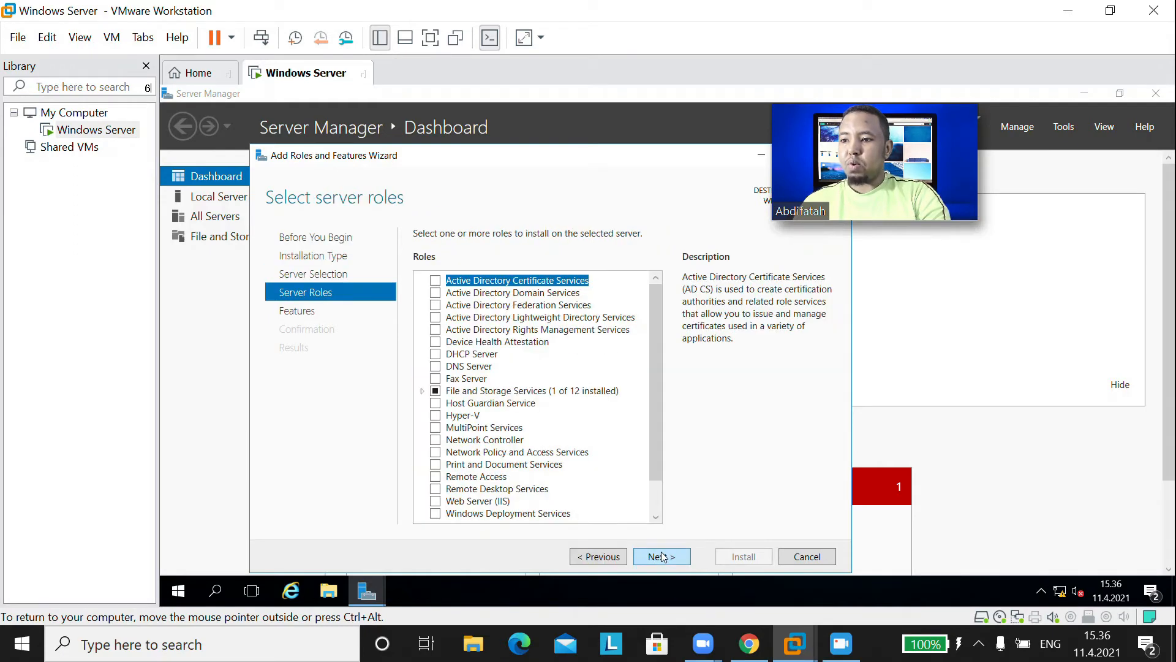
- Select Hyper-V with its management tools, keeping no virtual switch, migration off and default stores
click(435, 415)
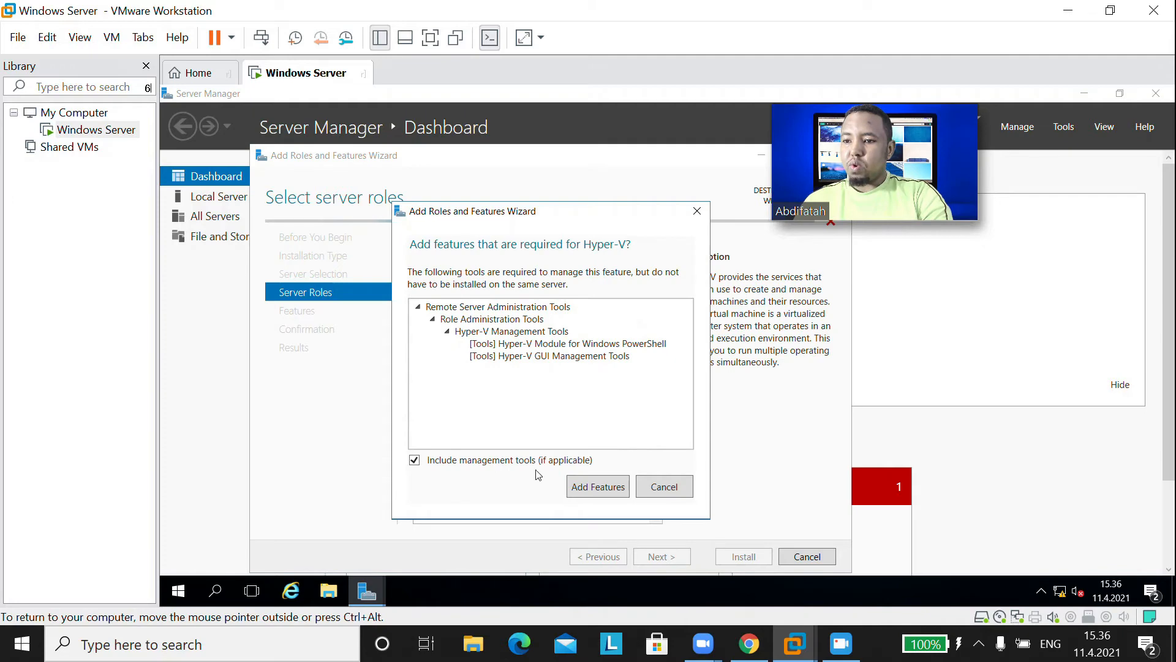
click(597, 490)
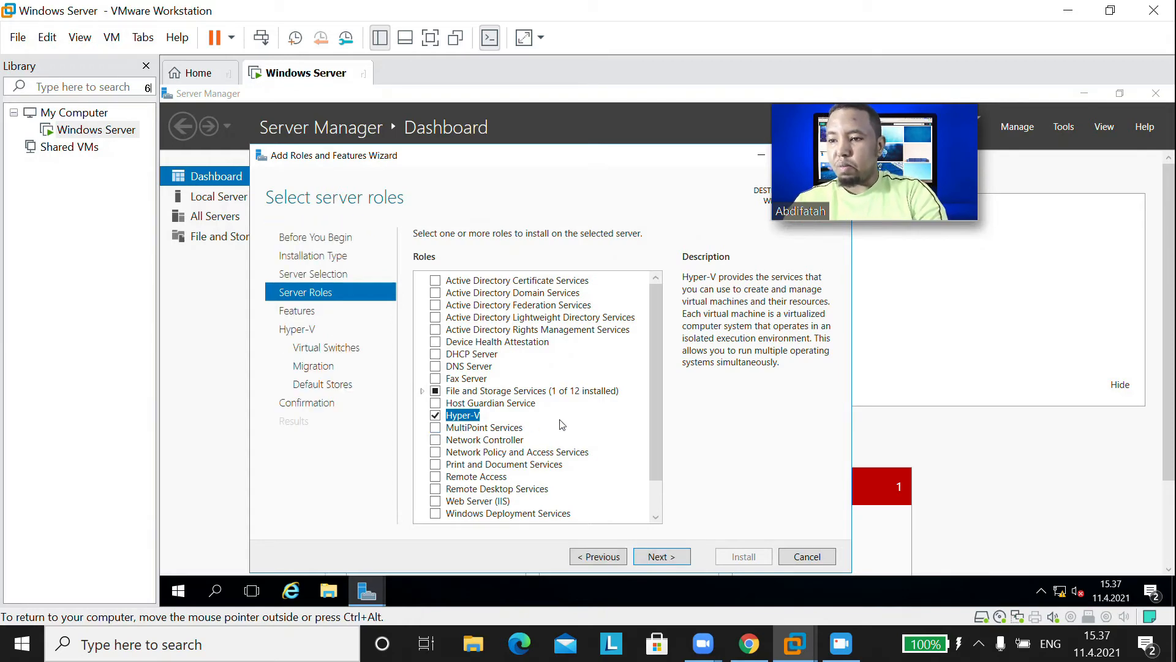
click(665, 558)
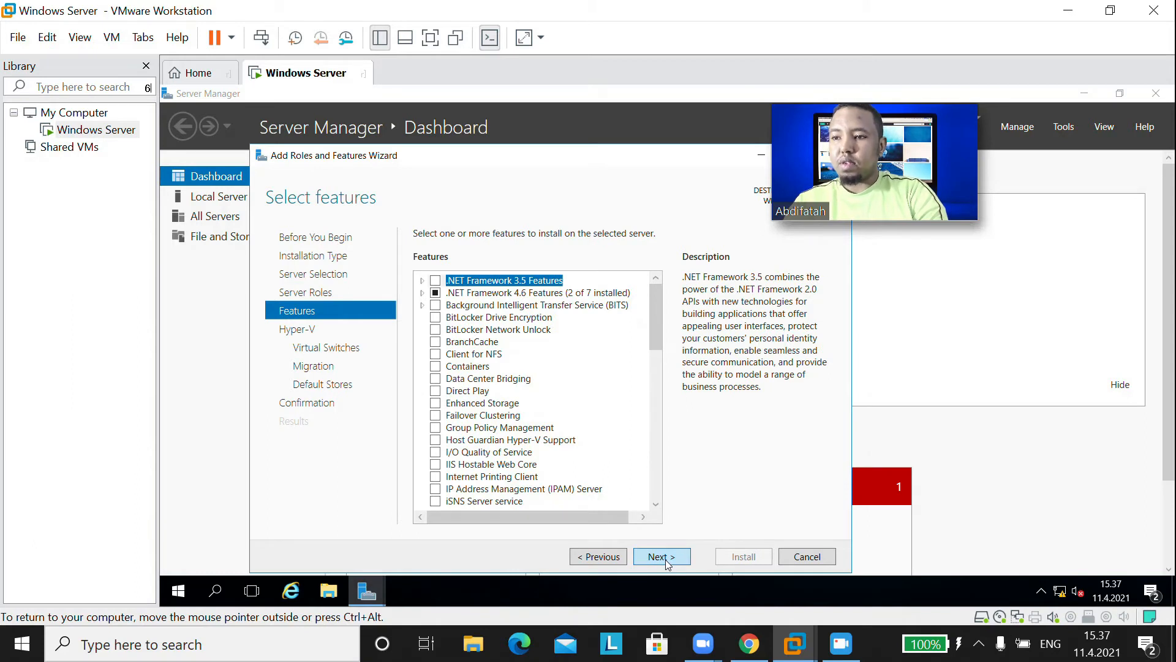
click(665, 557)
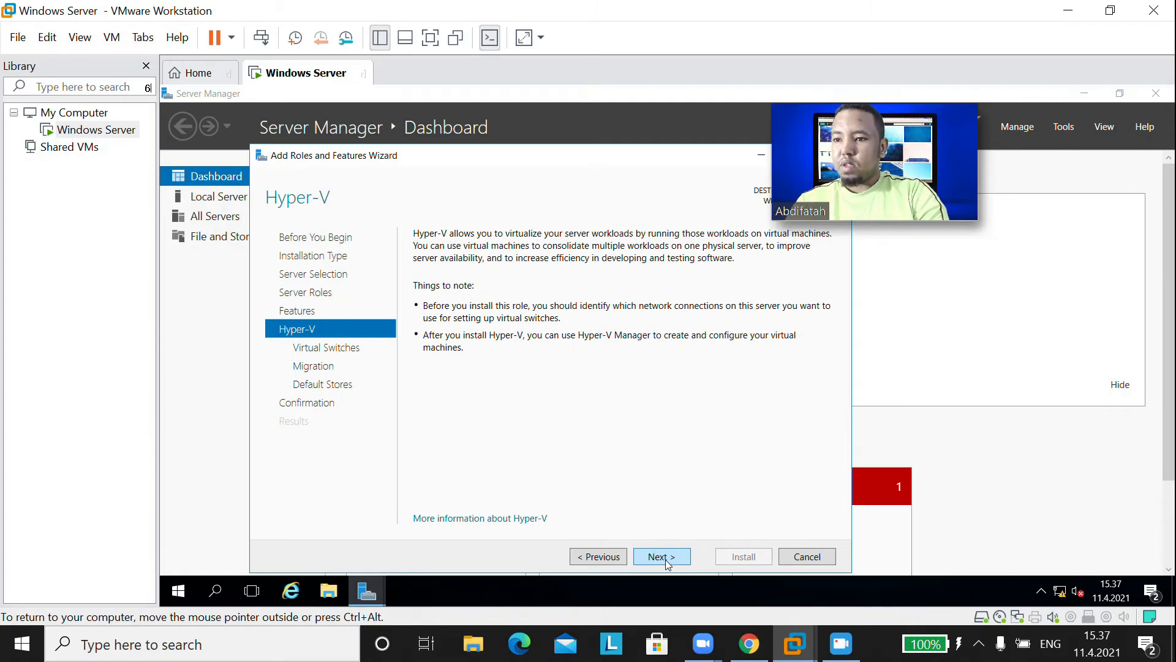
click(667, 559)
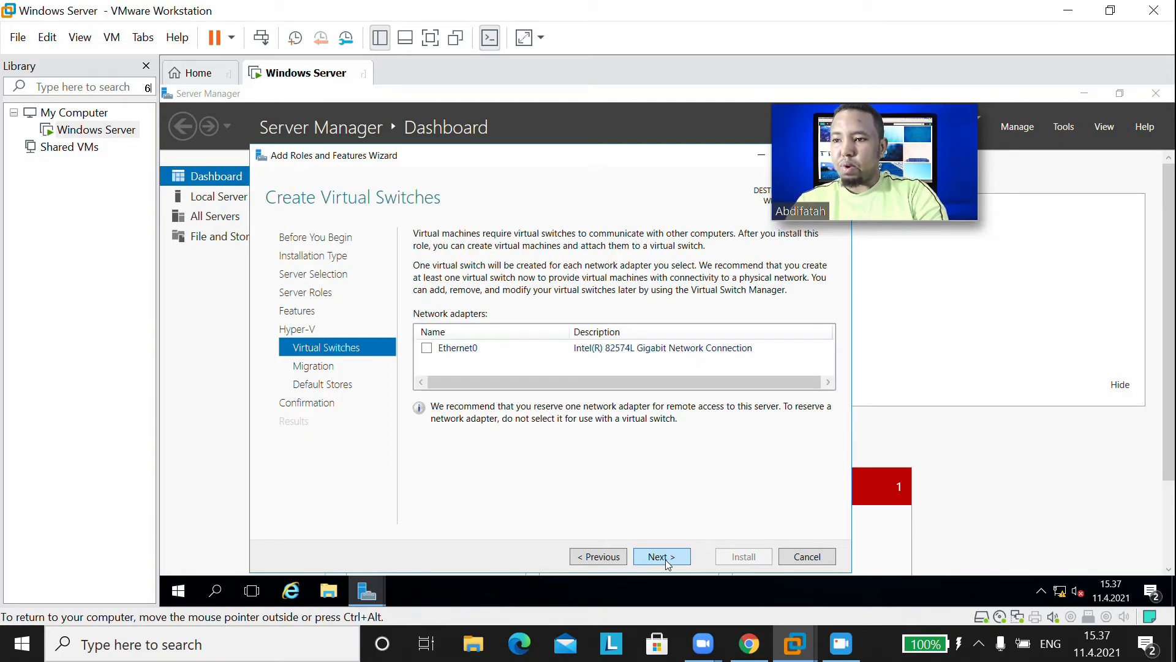
click(666, 559)
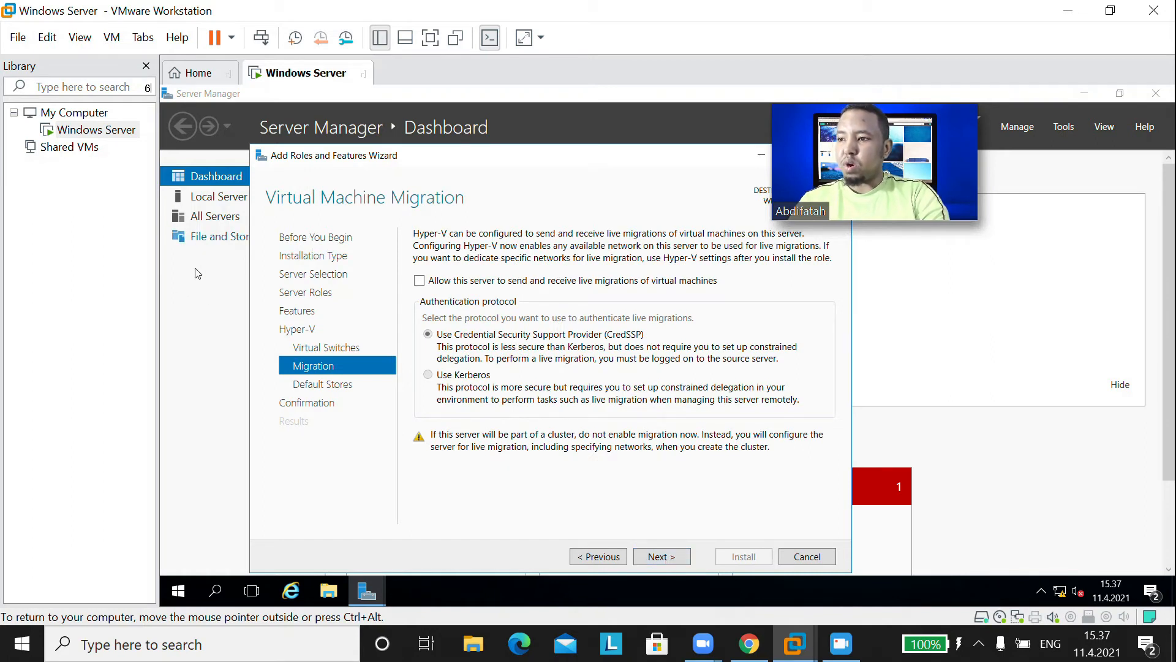
click(655, 560)
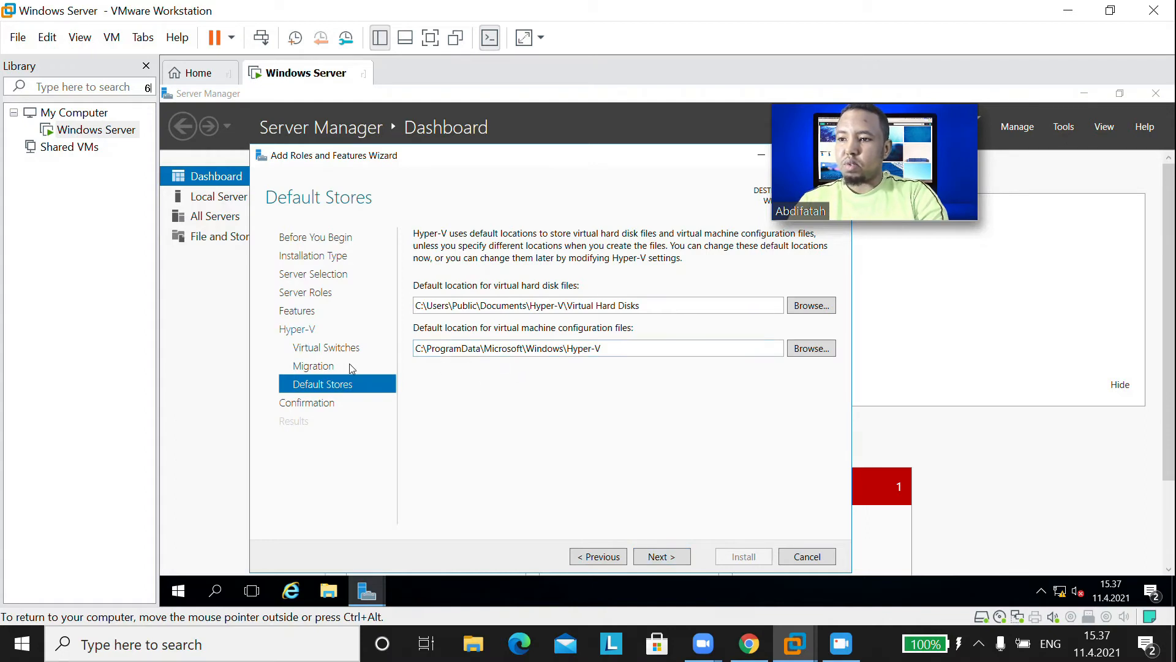
click(660, 559)
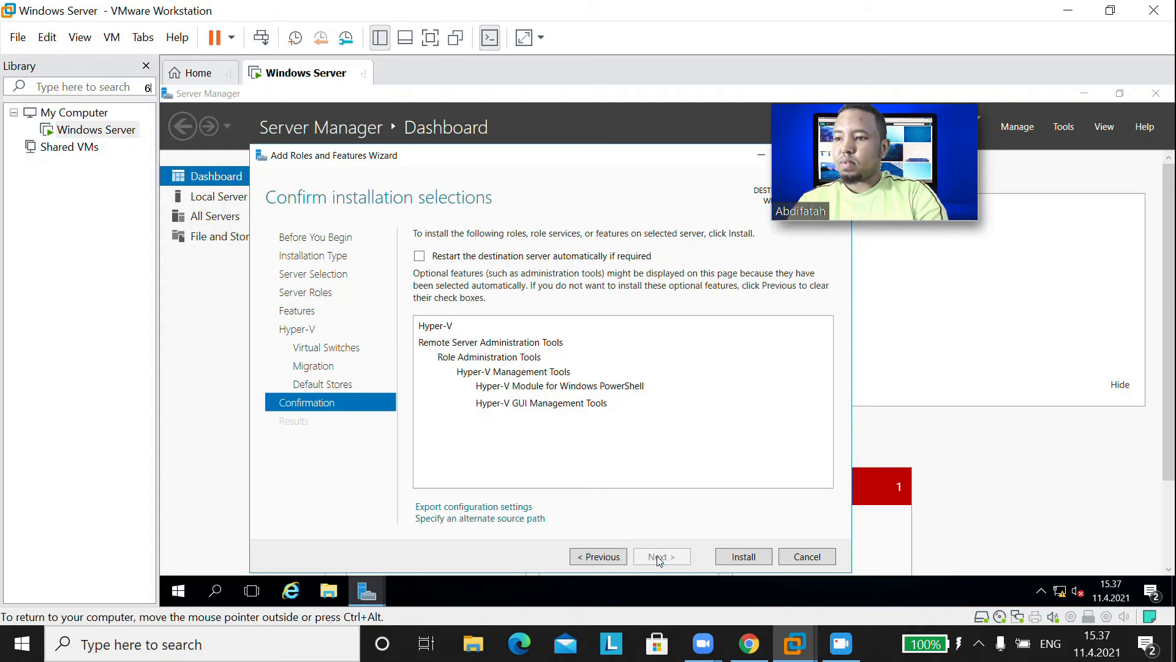
- Install Hyper-V and its management tools, then open the Tools list
click(744, 557)
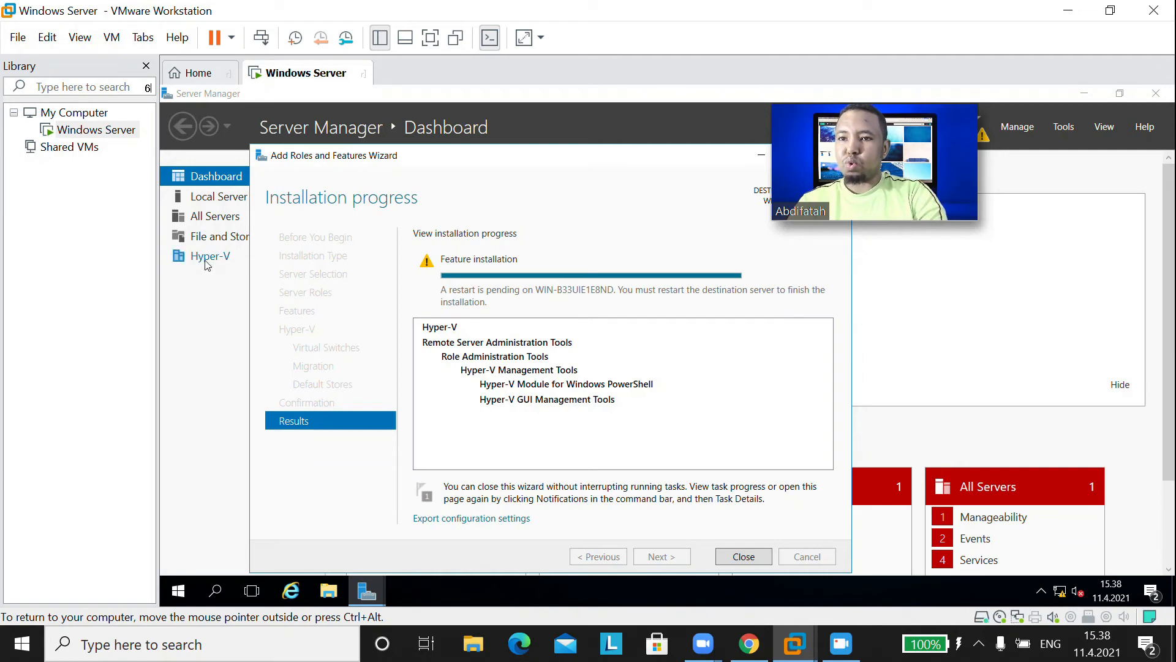
click(1064, 126)
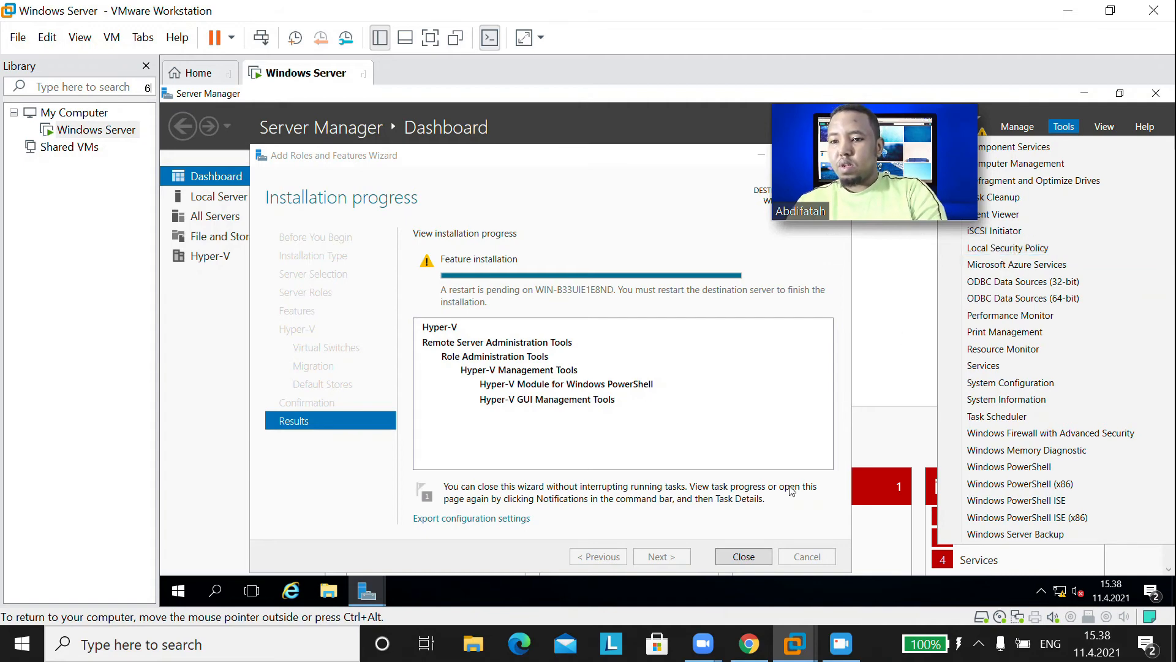
- Close the finished wizard and restart the Windows Server guest via Power > Restart Guest
click(758, 558)
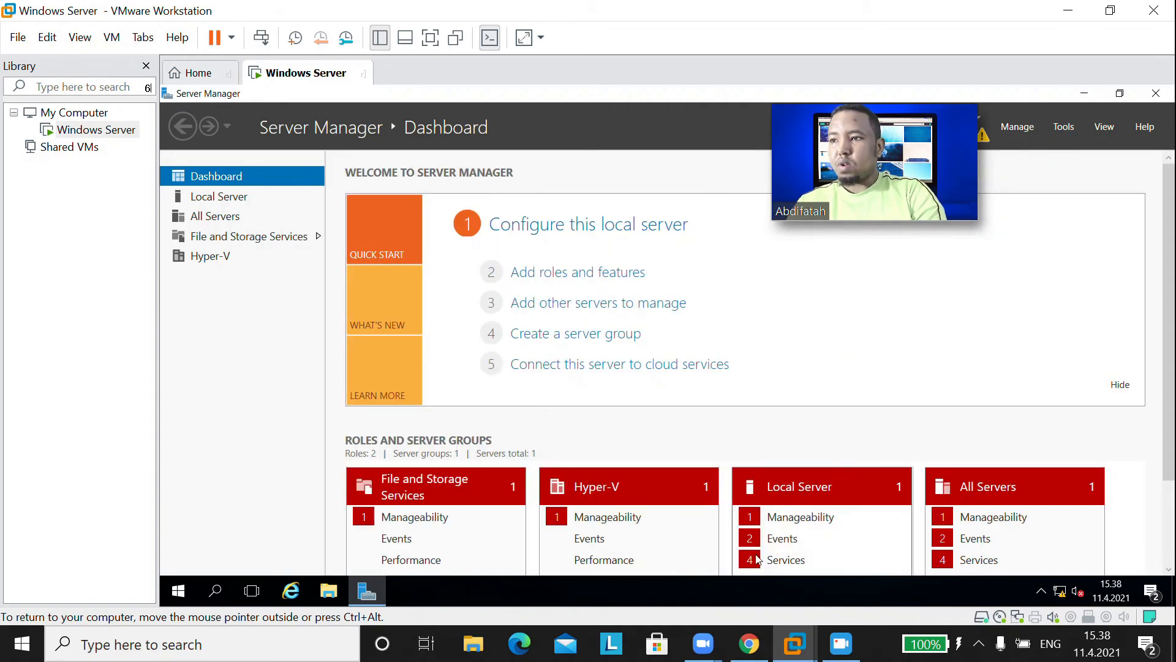
right_click(271, 70)
mouse_move(310, 100)
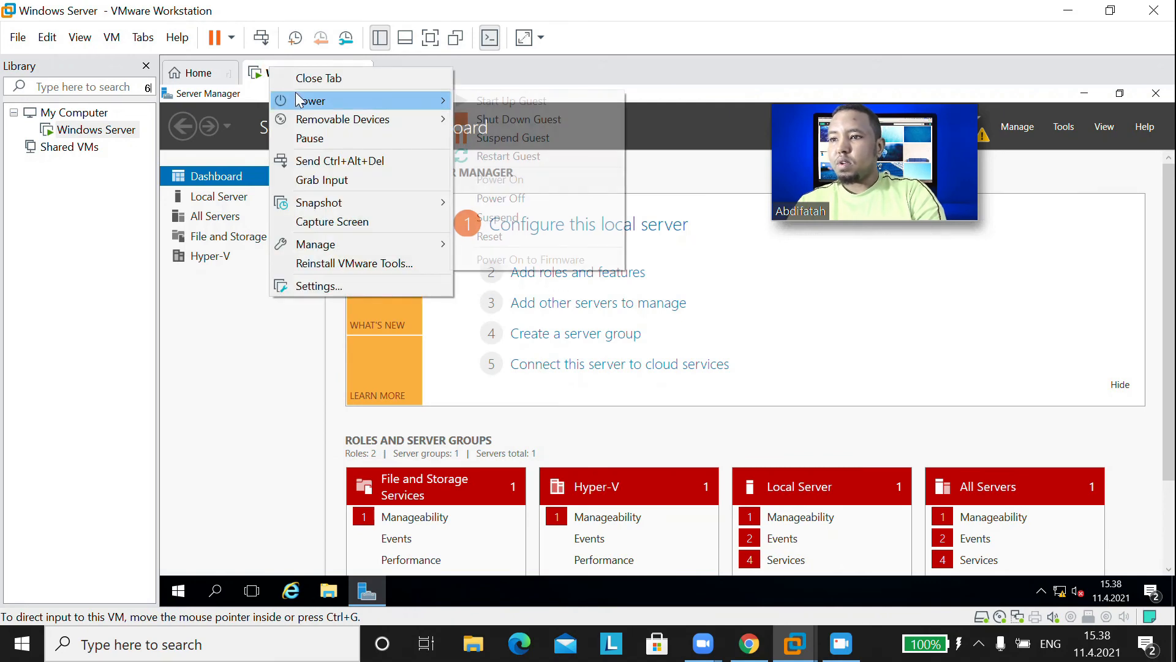
click(509, 157)
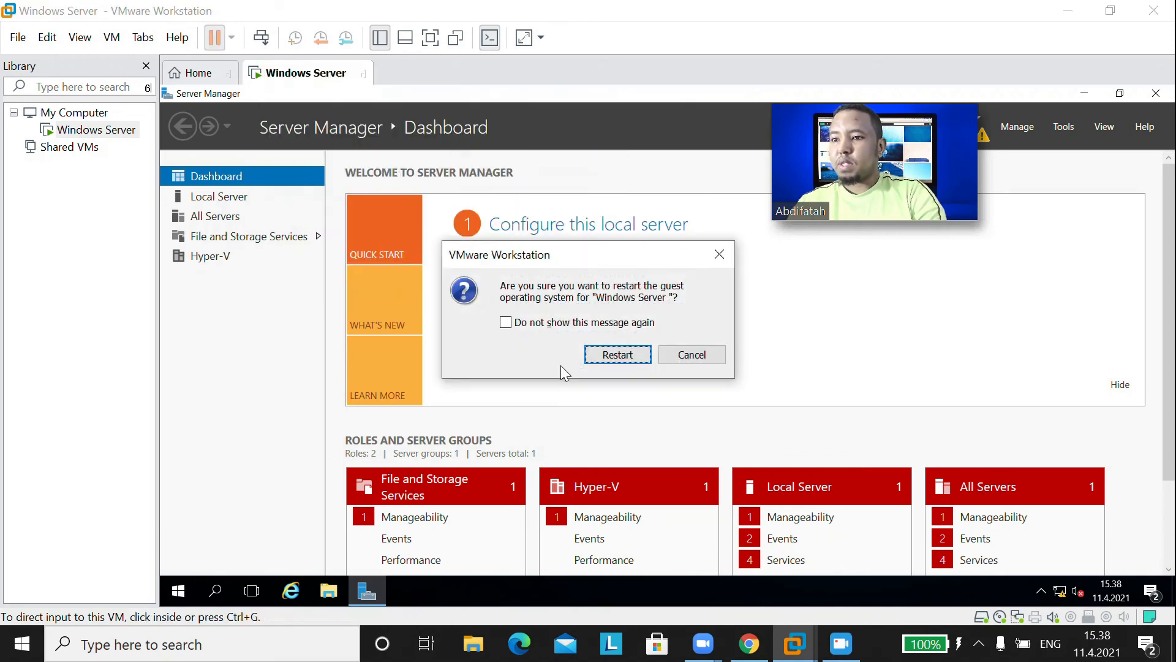
click(613, 359)
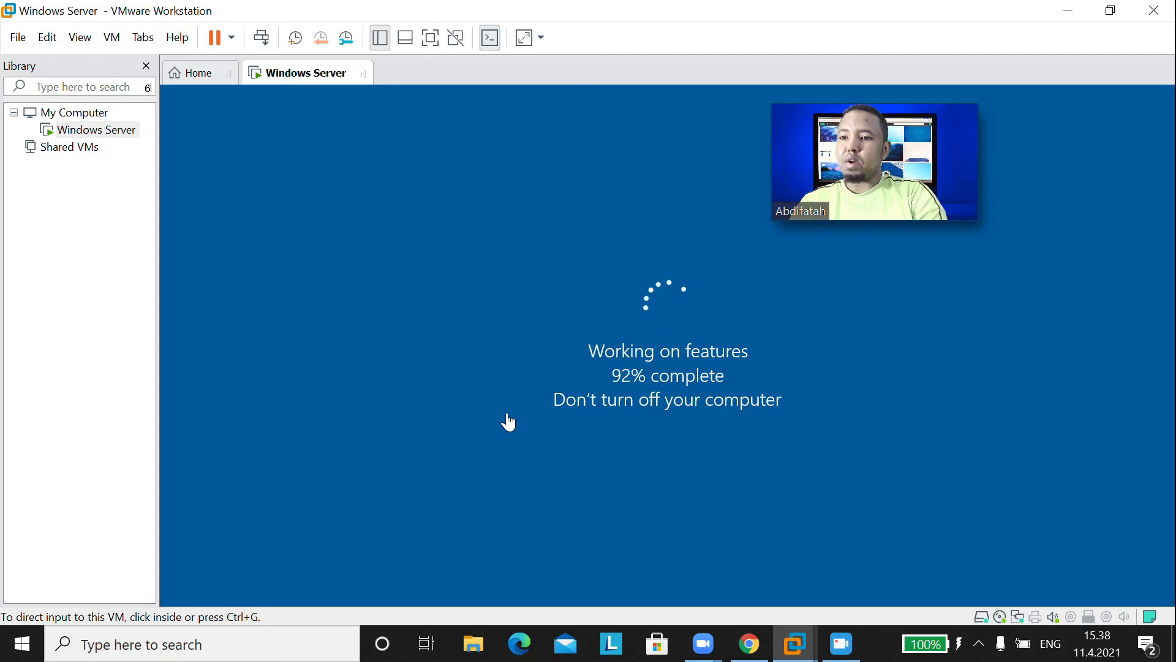
click(507, 414)
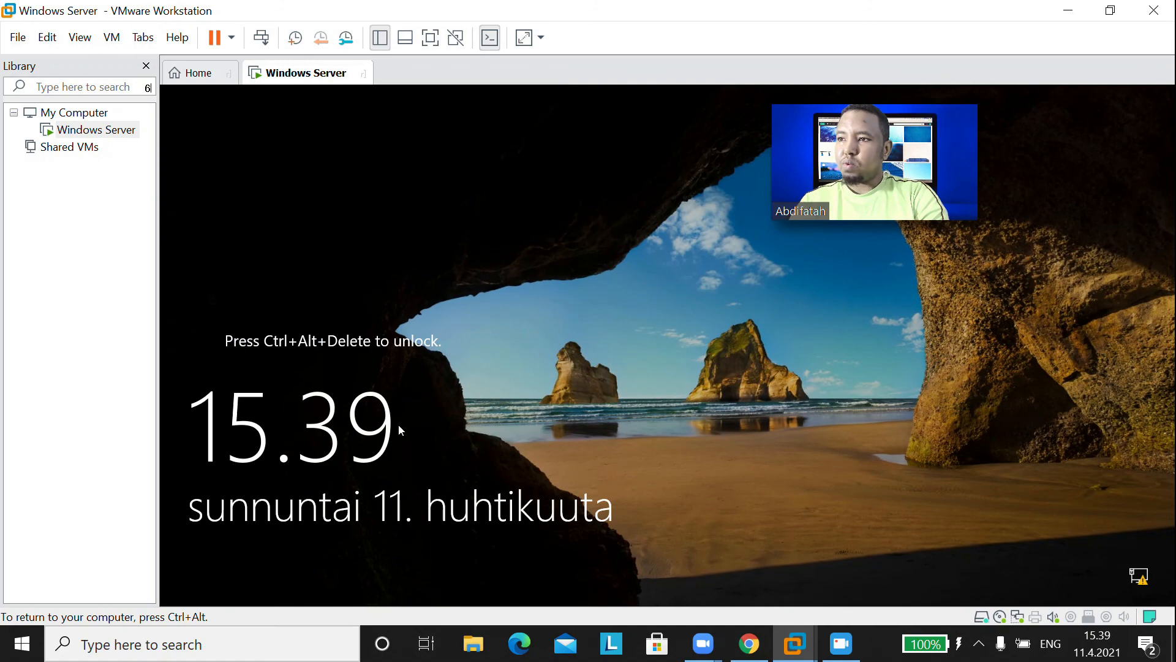
- Send Ctrl+Alt+Del and sign in as Administrator with the account password
click(262, 38)
click(651, 409)
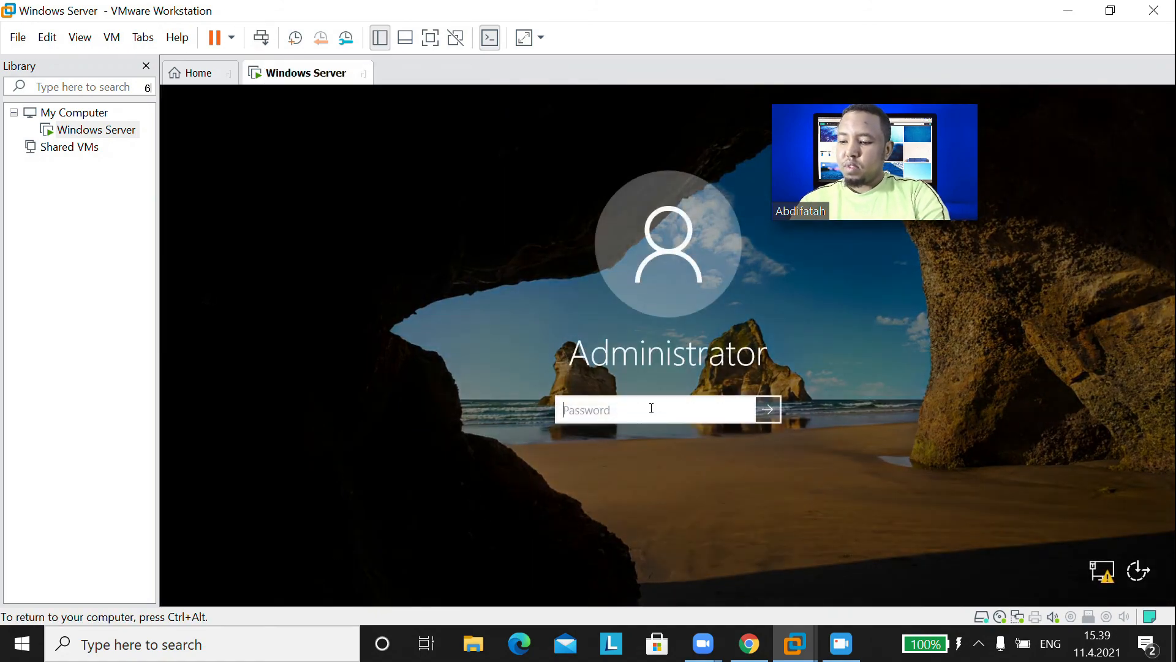
text(P)
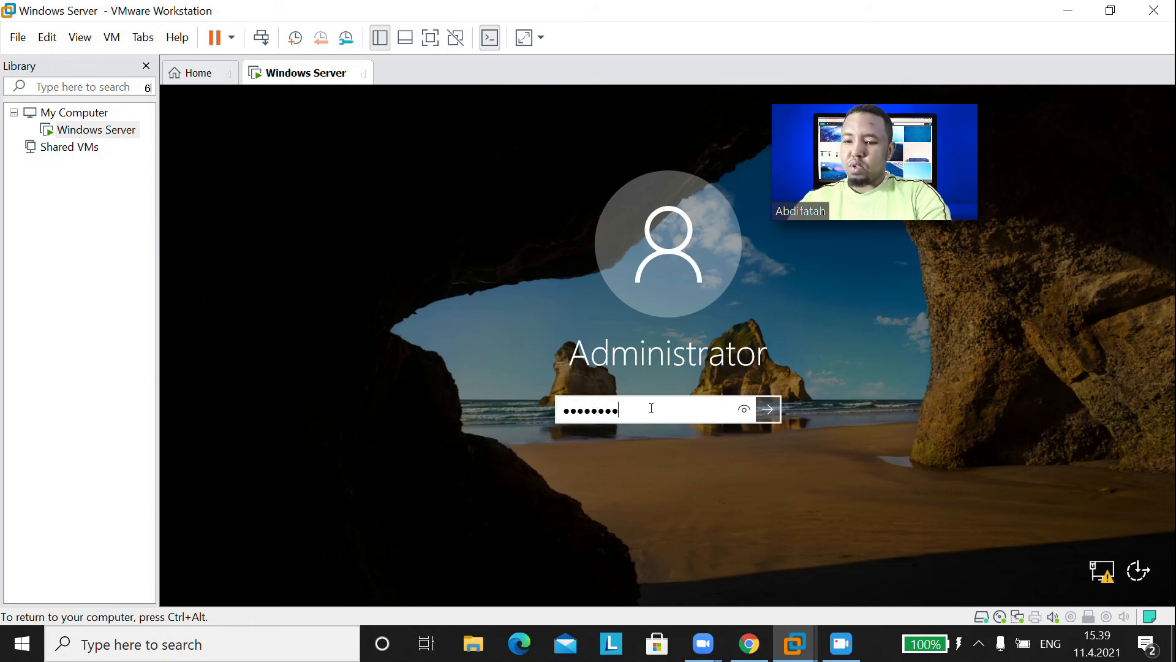
key(Return)
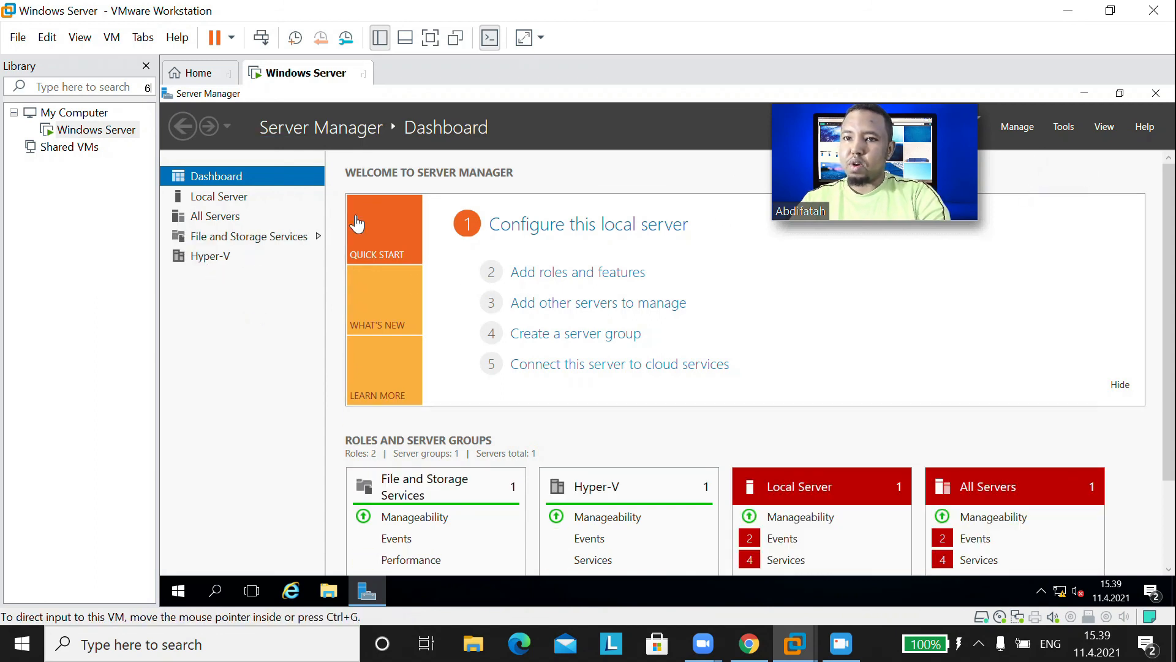
click(1064, 127)
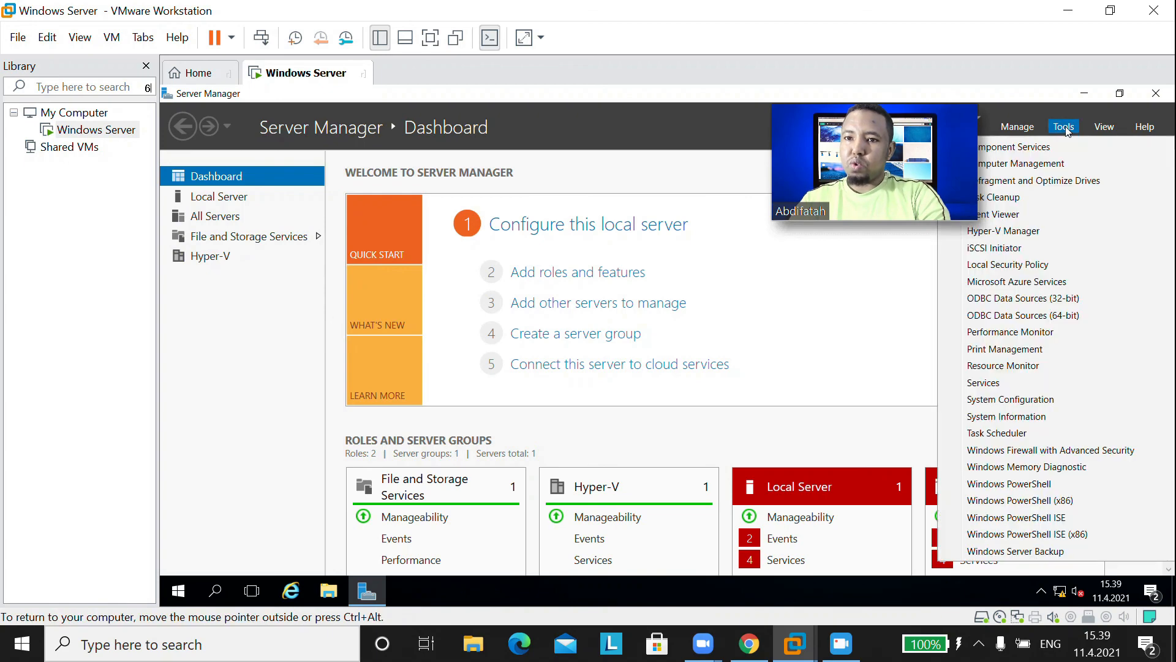
click(1013, 233)
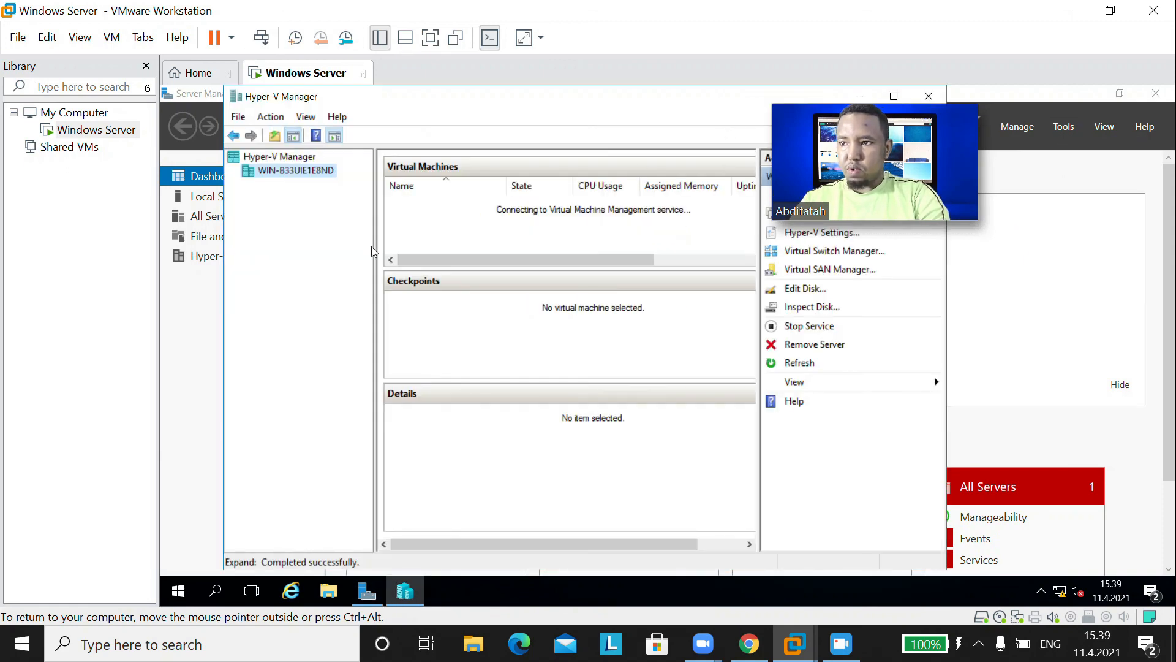
click(935, 98)
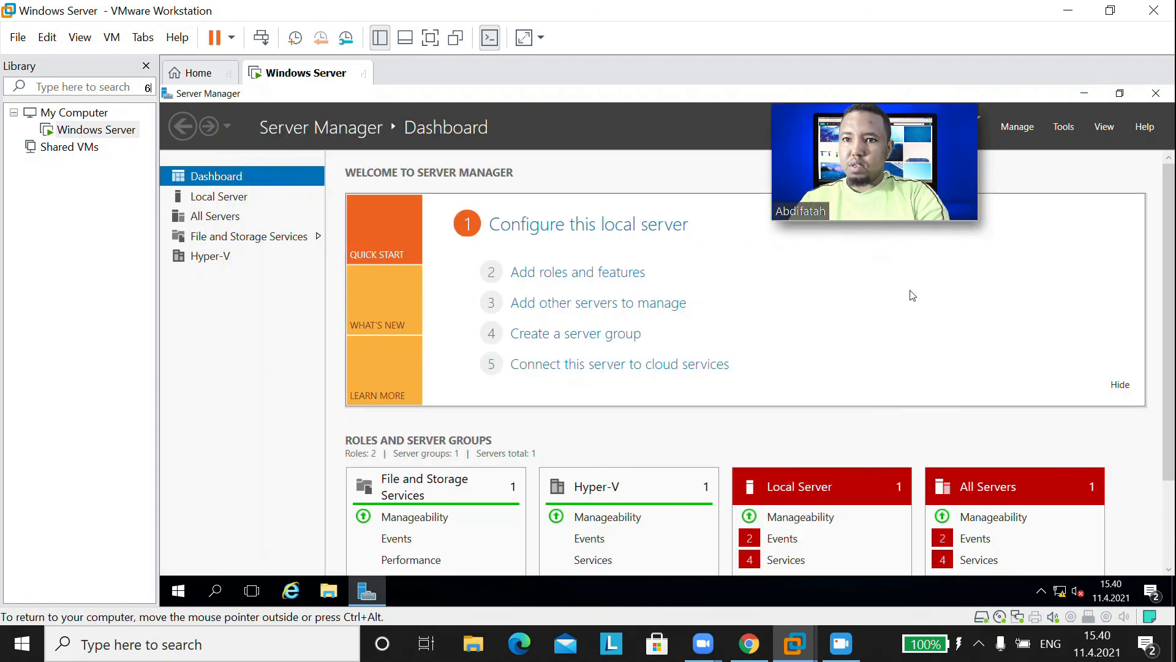